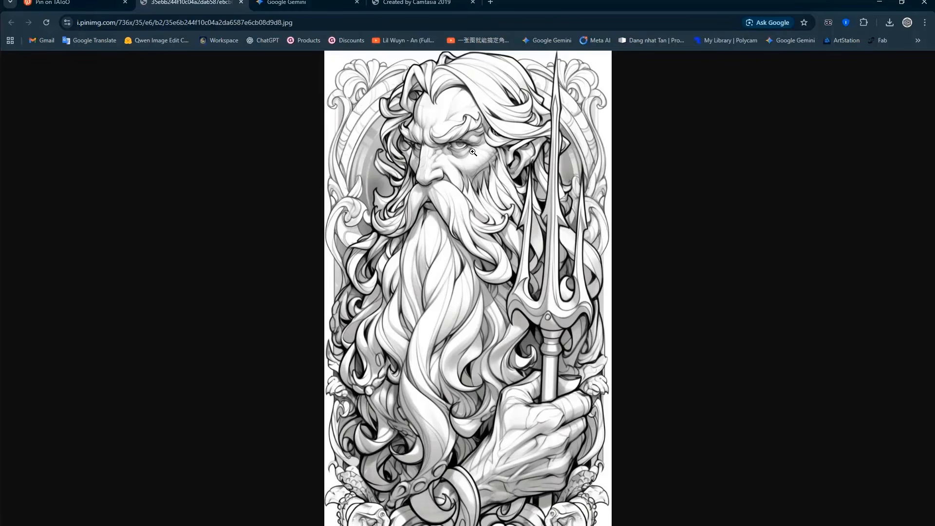
Examine the line art of the bearded figure with a trident at full size and on its Pinterest page
click(473, 152)
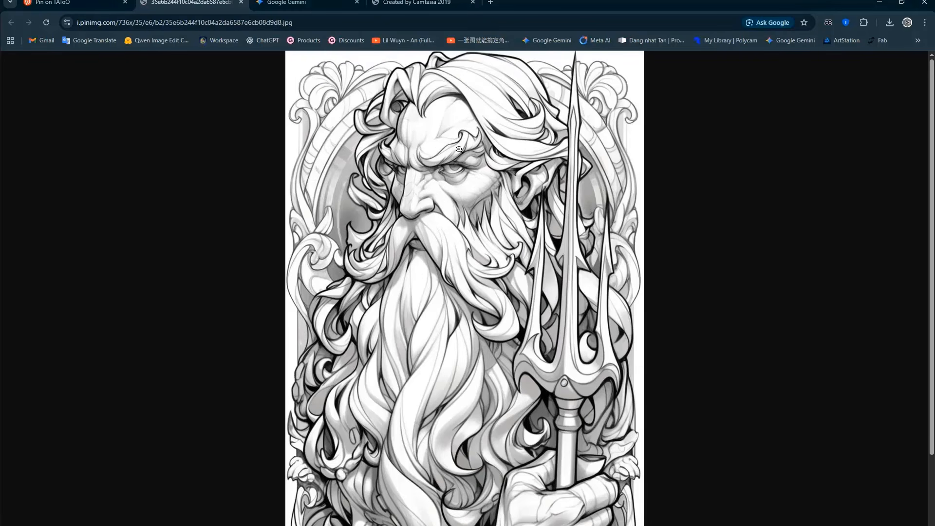
scroll(459, 149, down, 4)
click(467, 149)
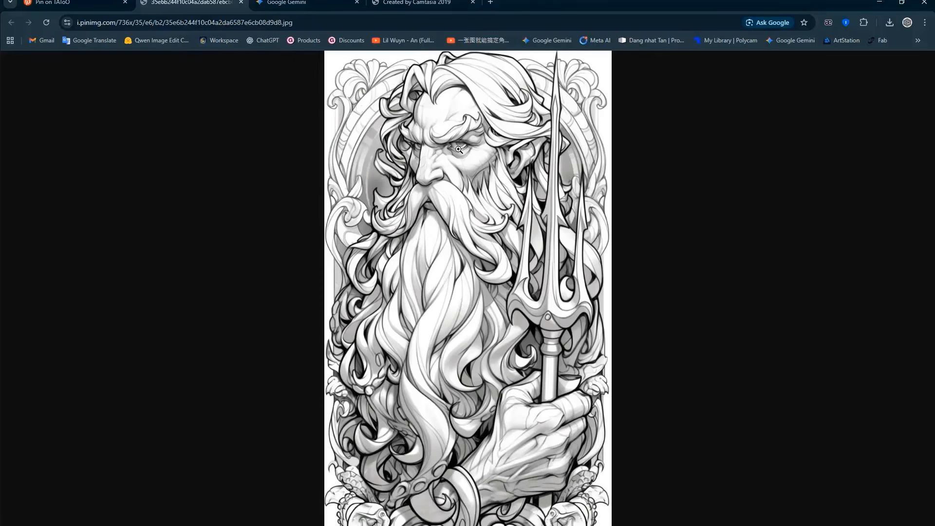
click(482, 136)
click(73, 3)
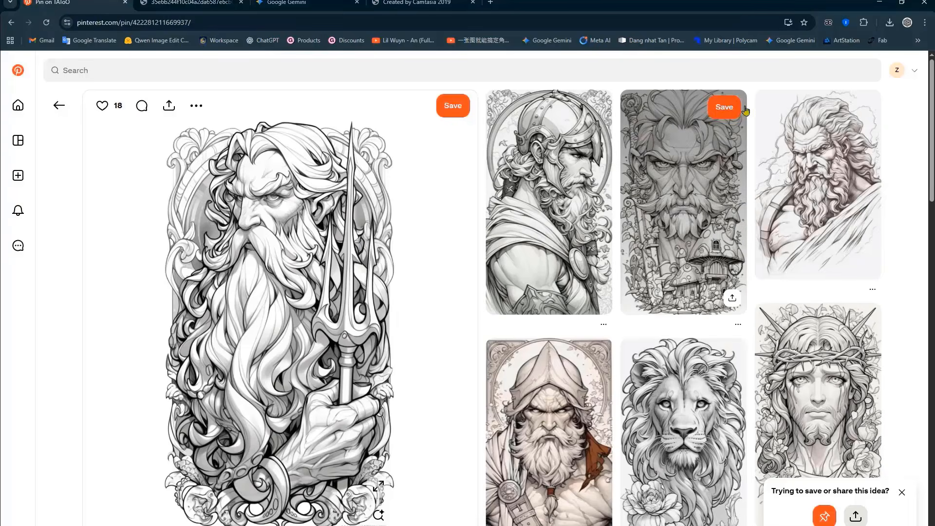
scroll(672, 185, down, 3)
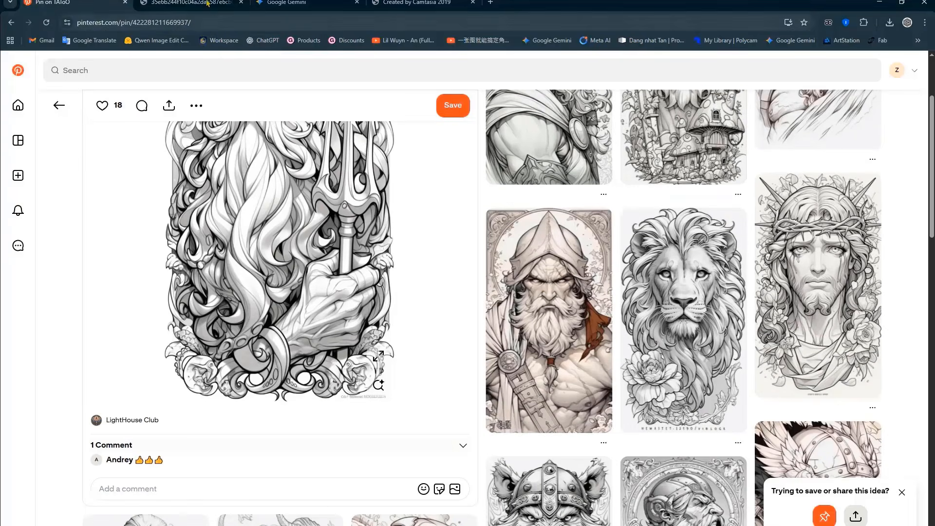
Copy the full-size trident figure line art and paste it into a new Gemini chat
click(201, 3)
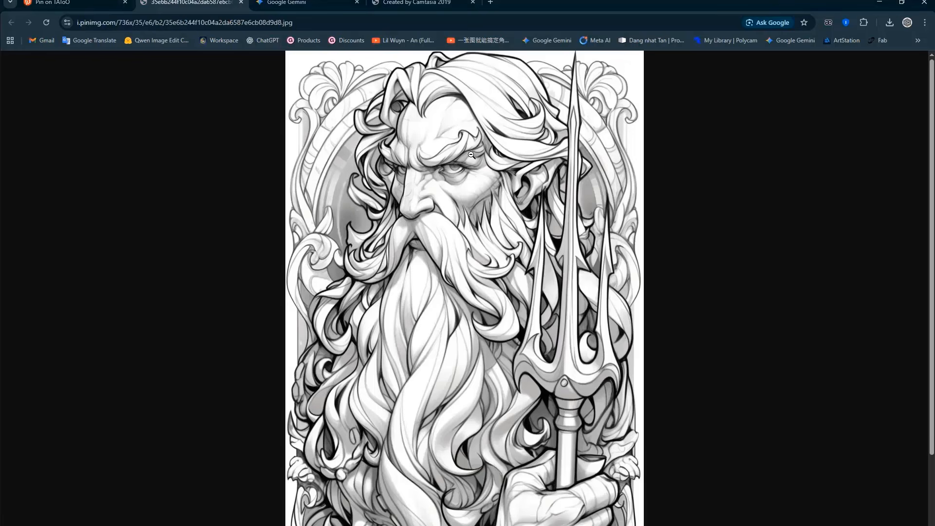
right_click(470, 154)
click(511, 193)
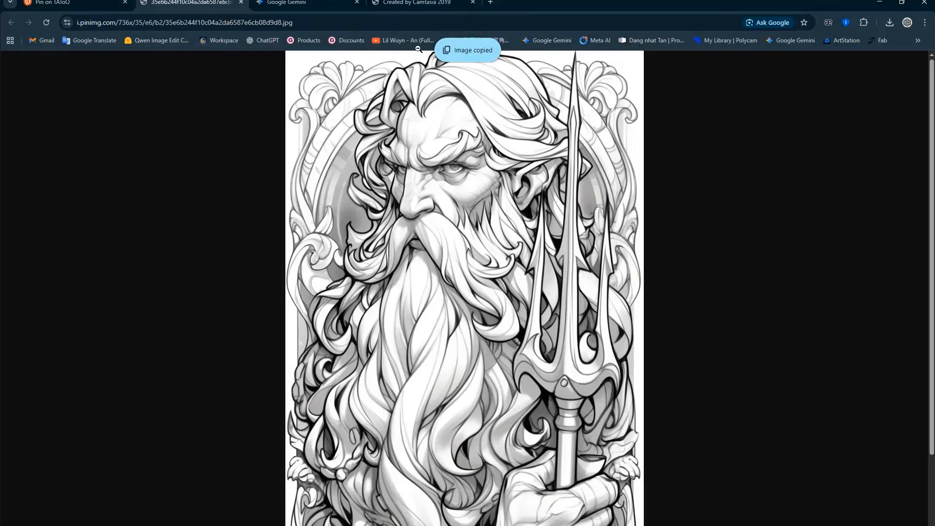
click(324, 2)
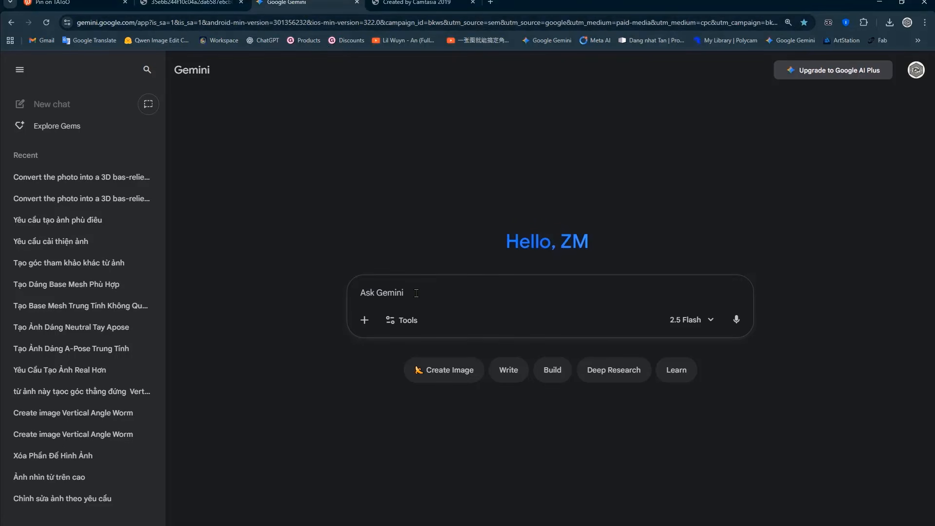
key(ctrl+v)
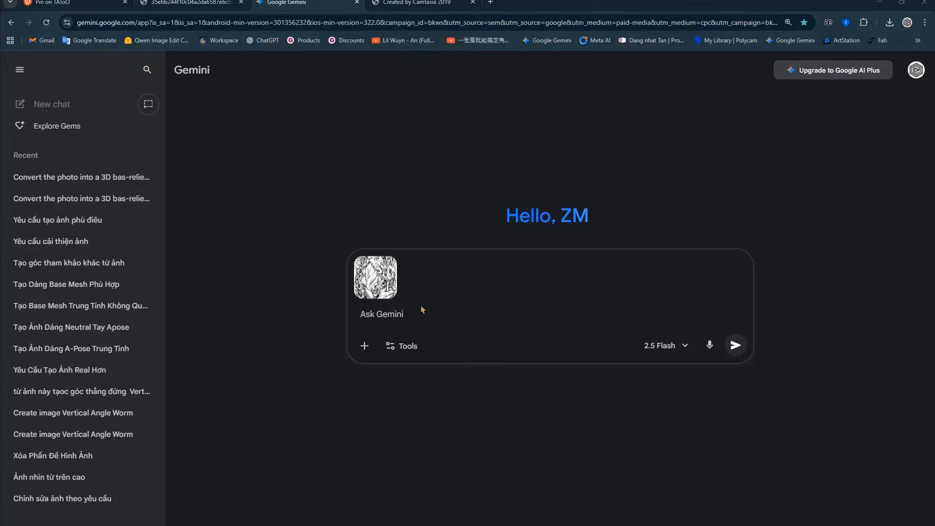
Submit a prompt converting the line art into a highly detailed walnut wood bas-relief on a black background with realistic depth, in front view
key(ctrl+v)
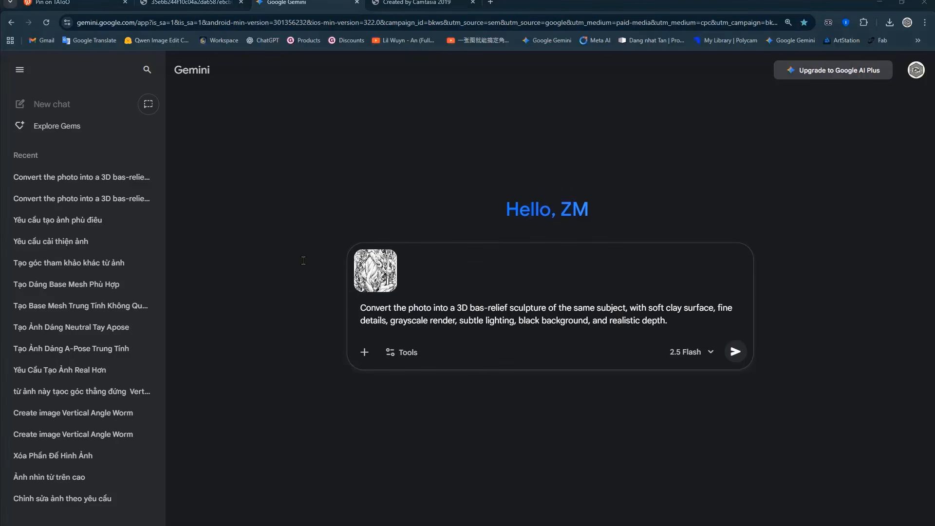
drag(678, 323, 347, 299)
key(ctrl+v)
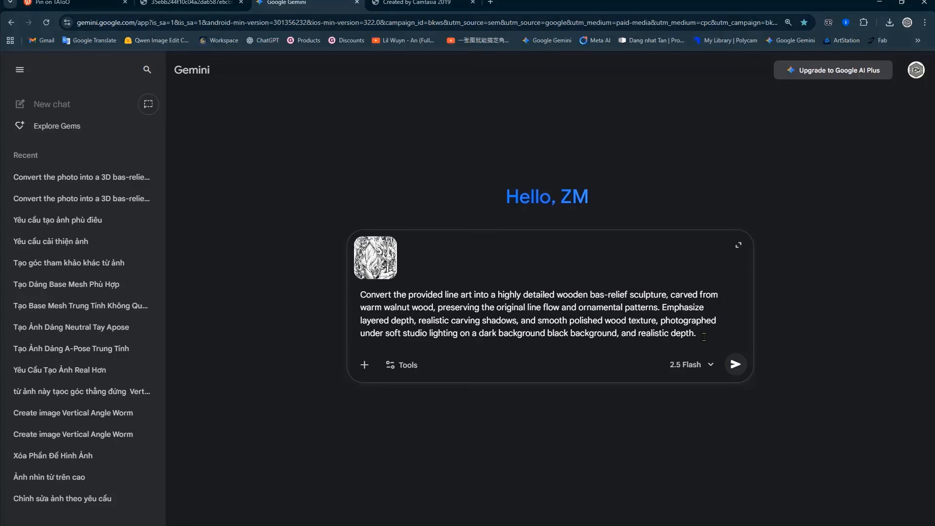
key(shift+Return)
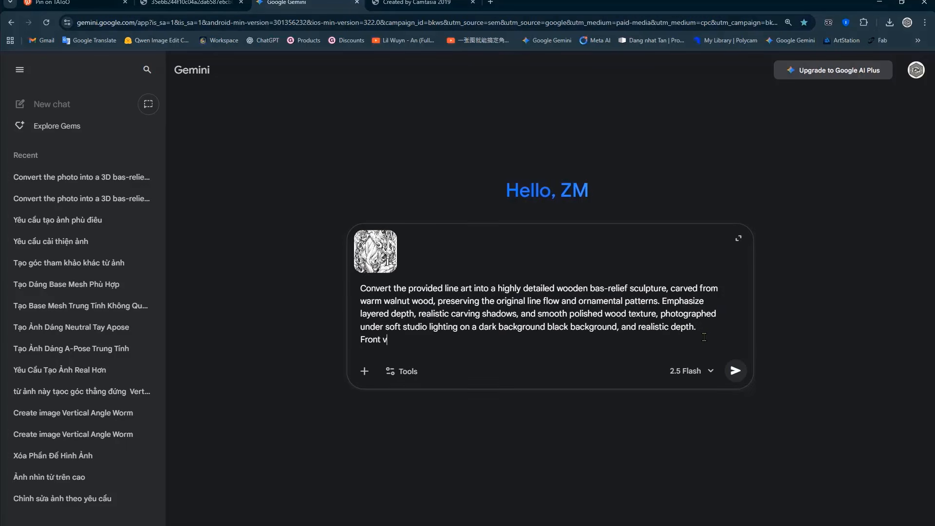
click(736, 371)
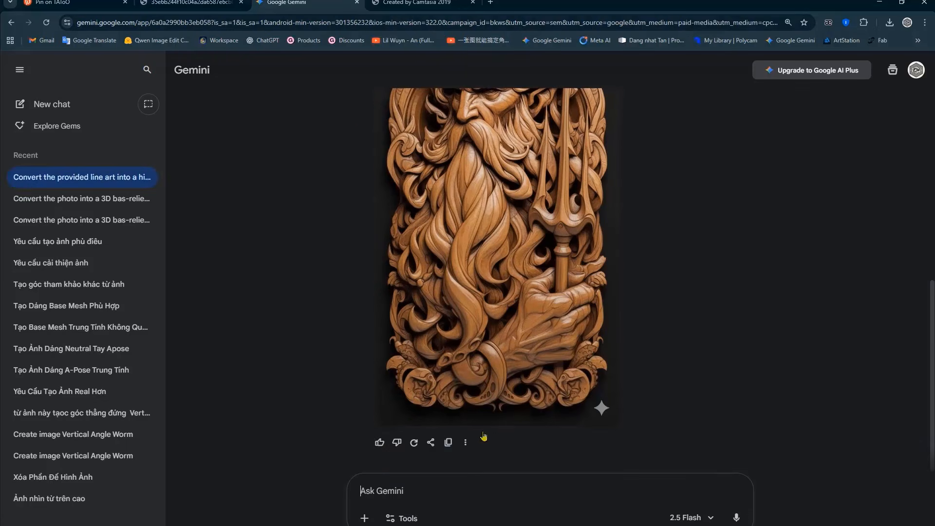
Compare the generated wooden relief with the source line art in the chat, and view the Upscayl web page
scroll(483, 436, up, 6)
scroll(509, 411, down, 5)
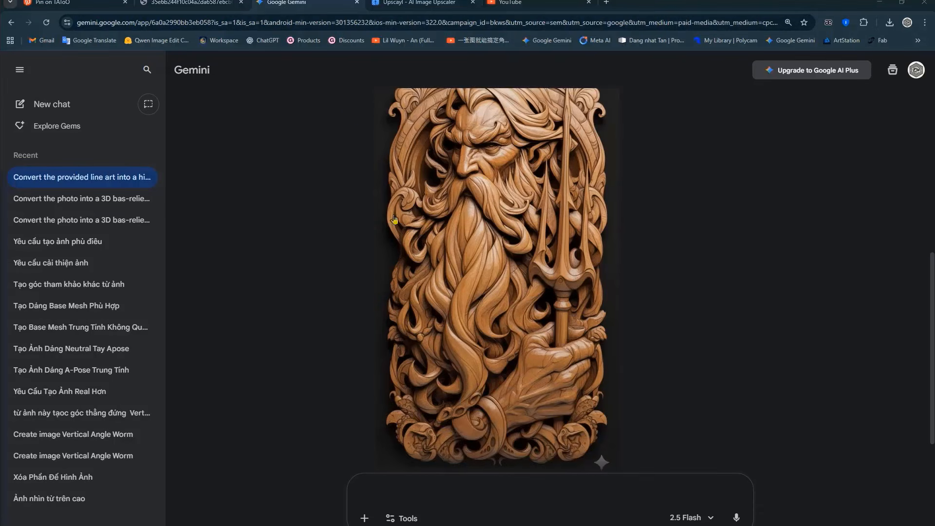
scroll(413, 228, up, 2)
scroll(438, 225, down, 2)
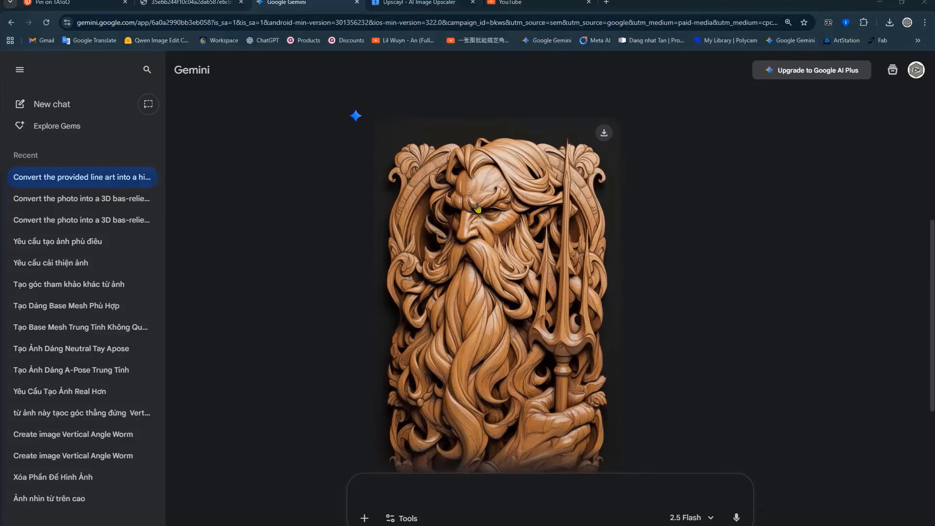
scroll(506, 177, up, 5)
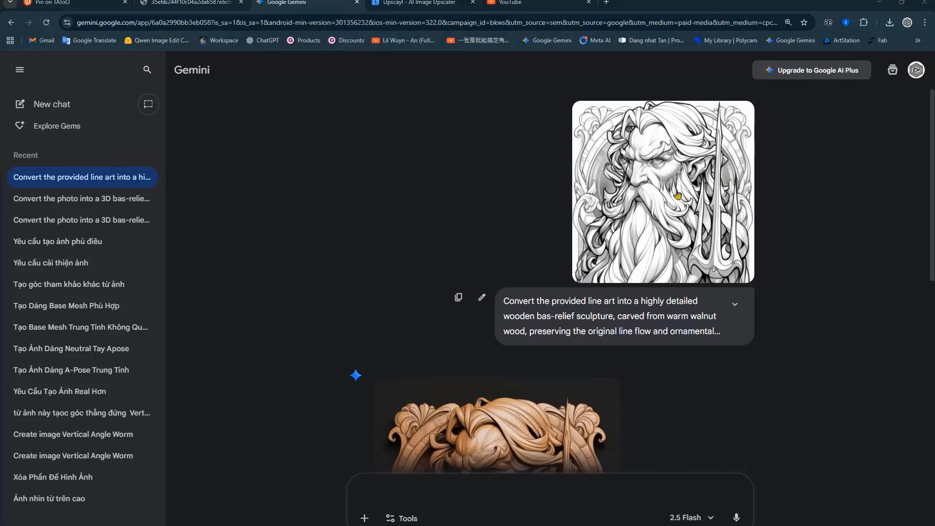
scroll(677, 194, down, 4)
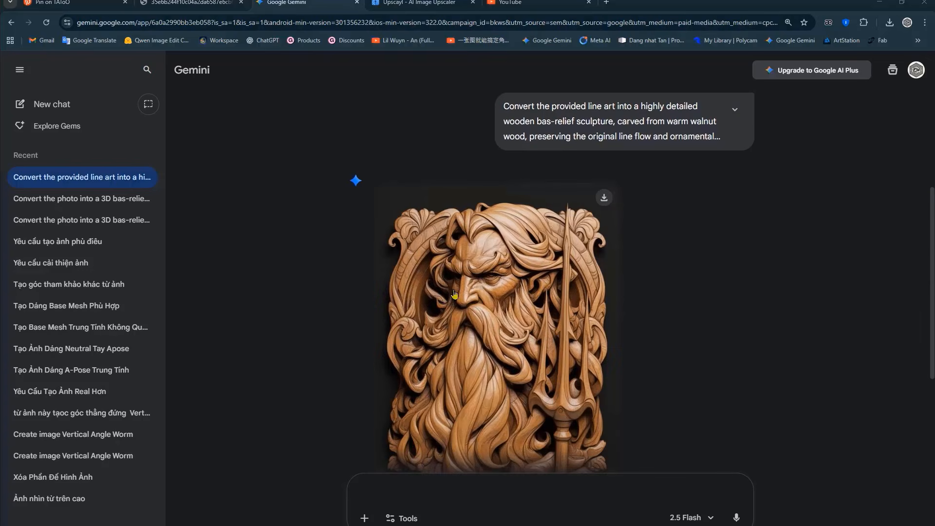
scroll(458, 284, down, 1)
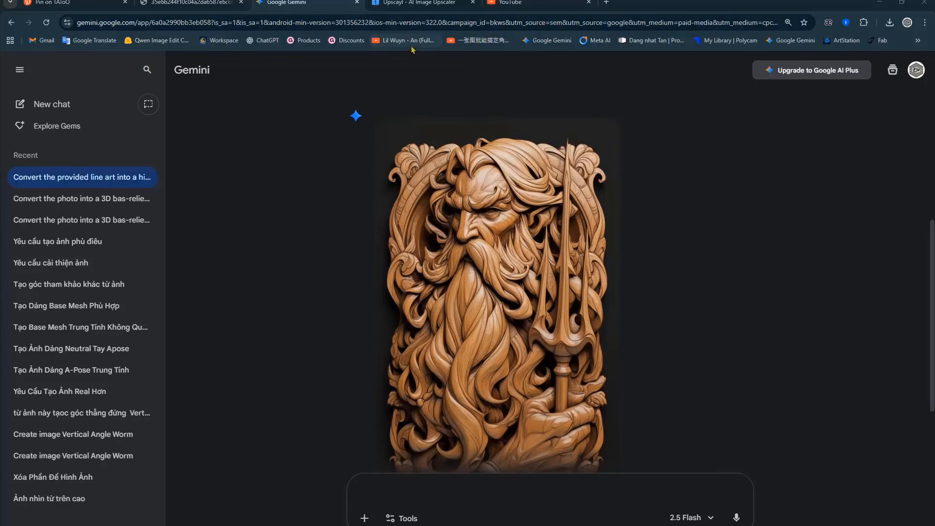
click(419, 3)
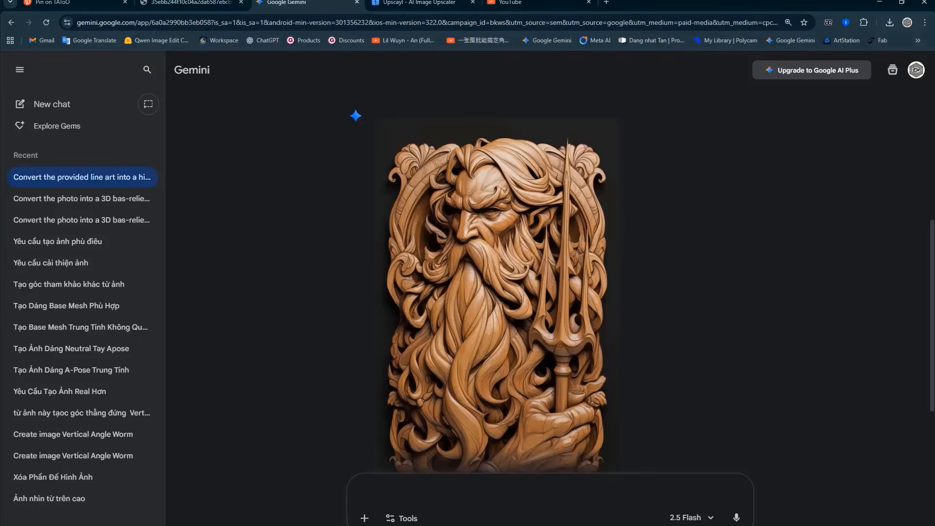
Open the generated wooden relief in the full image view and download it
click(475, 173)
right_click(476, 170)
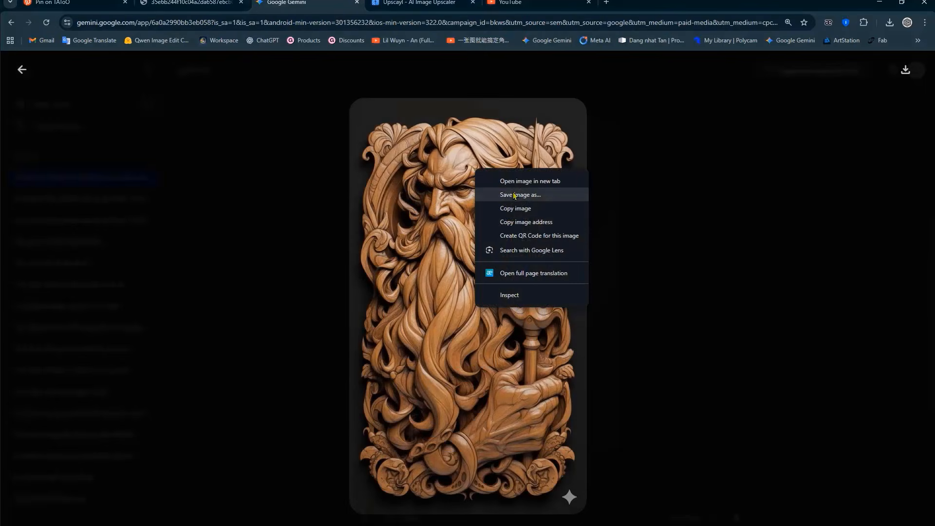
click(905, 69)
click(905, 70)
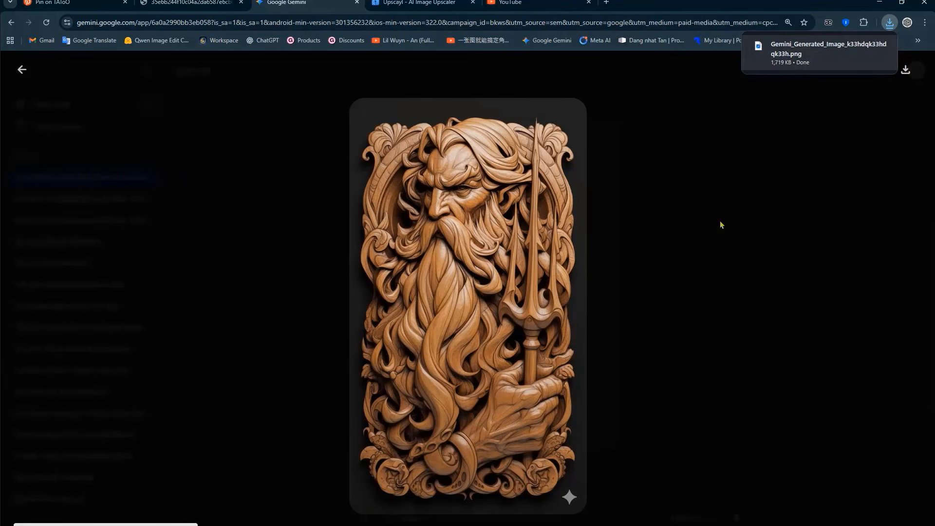
Switch to the Upscayl desktop app and load the downloaded wooden relief image from the Downloads folder
key(alt+Tab)
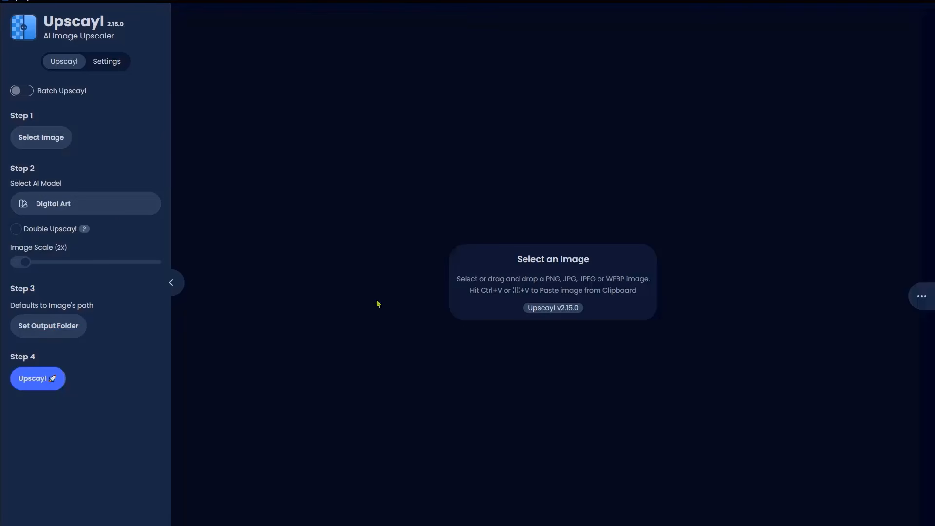
click(40, 137)
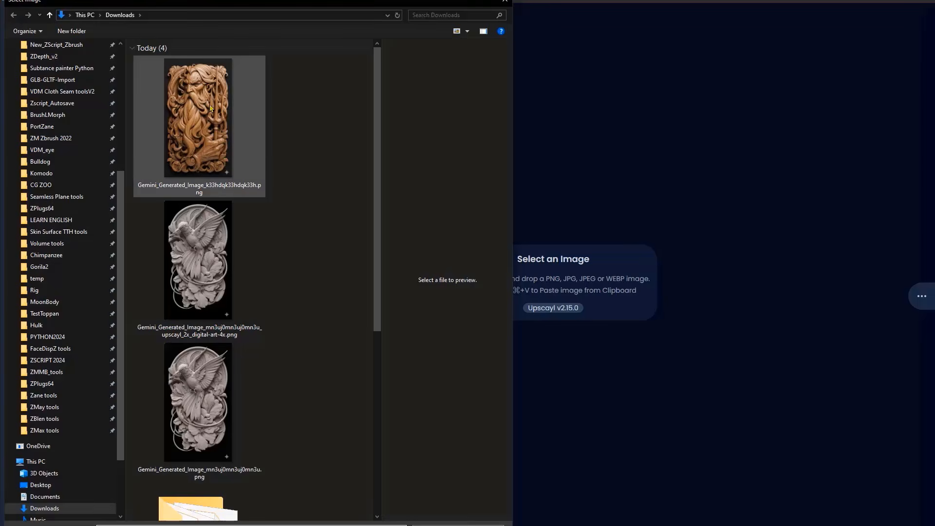
double_click(211, 107)
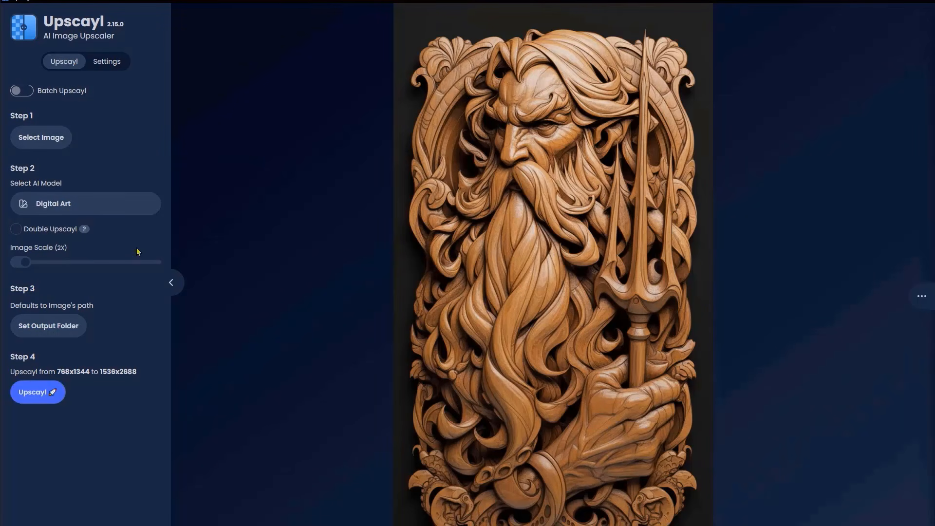
Upscale the relief image at 2X scale with the Digital Art model
click(65, 207)
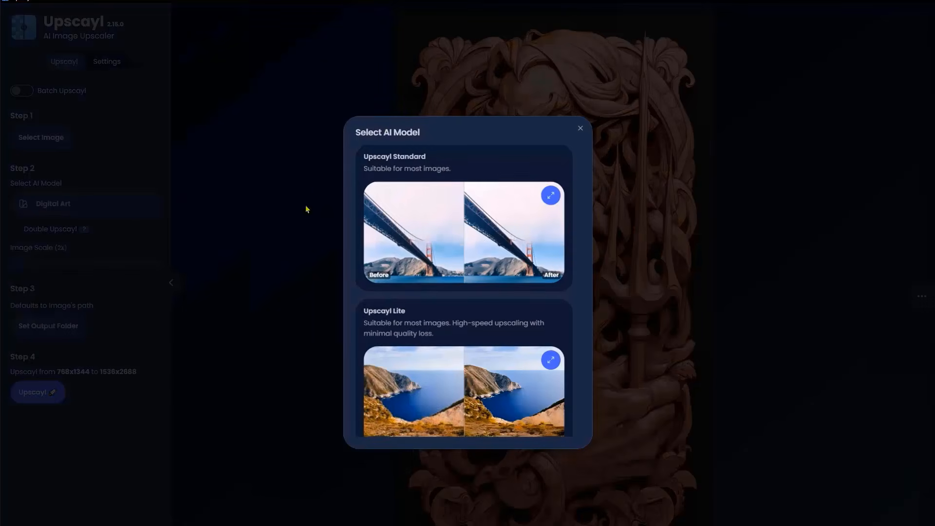
scroll(520, 226, down, 2)
scroll(520, 226, down, 10)
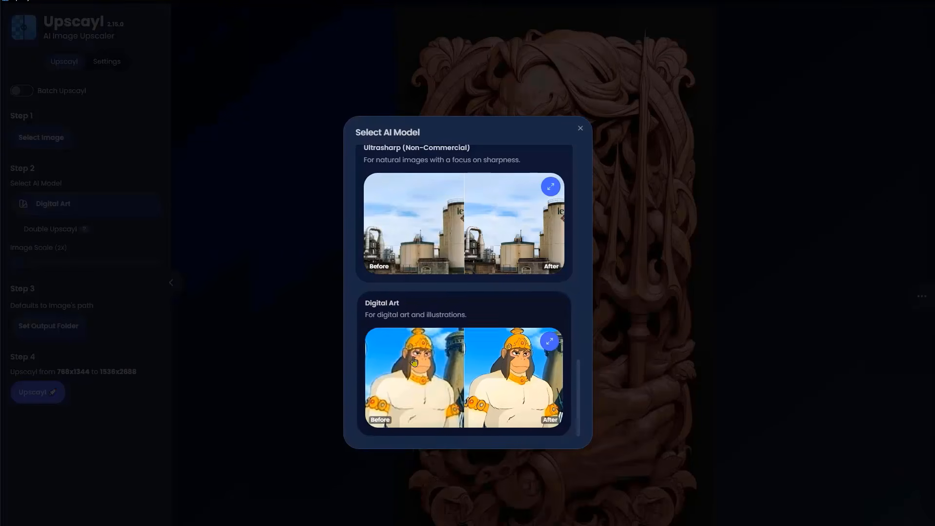
click(383, 317)
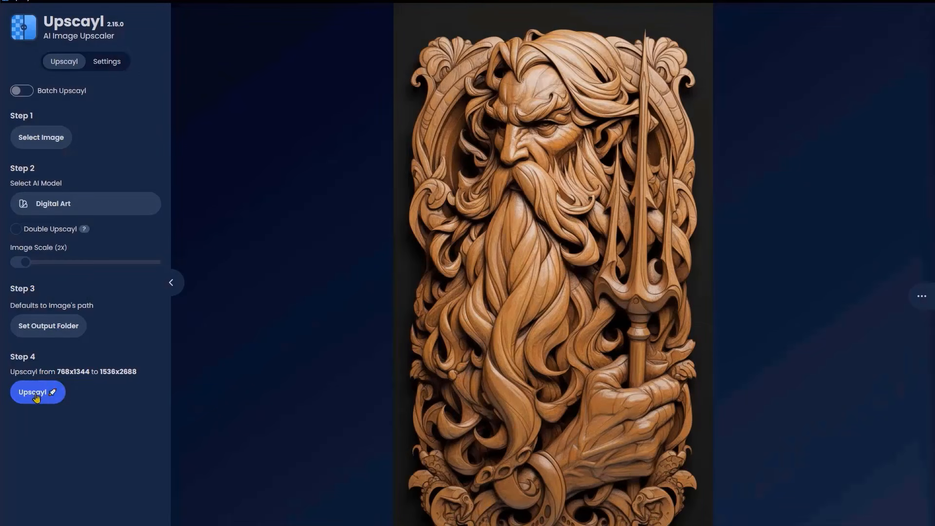
mouse_move(27, 265)
mouse_down()
mouse_move(195, 274)
mouse_move(33, 265)
mouse_move(86, 268)
mouse_move(80, 262)
mouse_move(21, 266)
mouse_move(27, 271)
mouse_up()
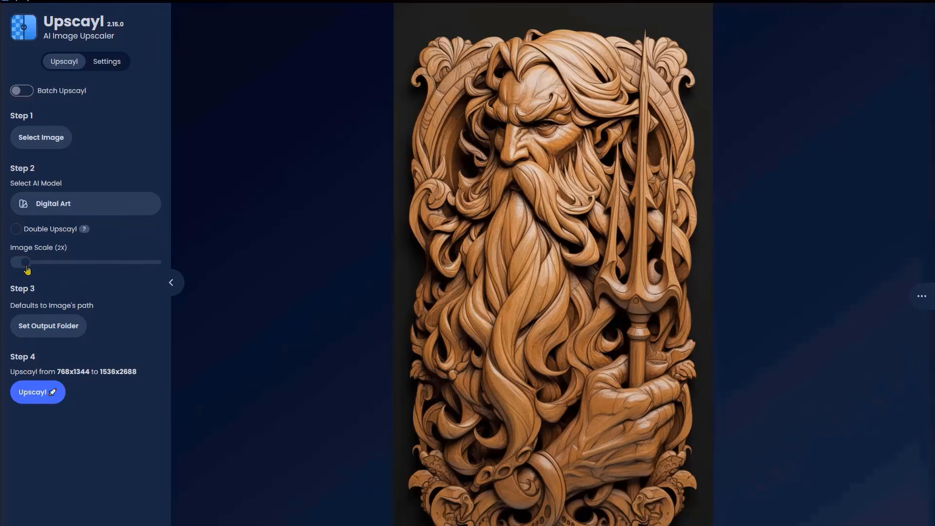
click(34, 398)
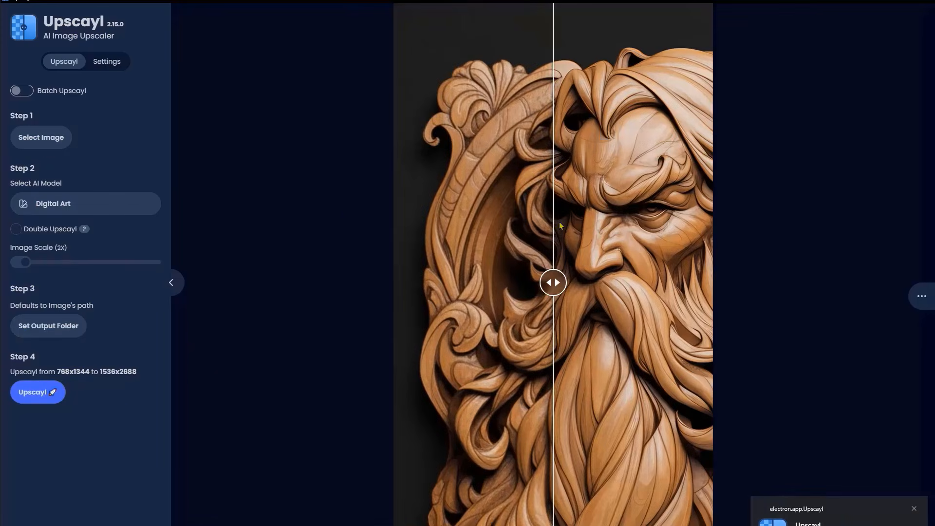
Compare the original and upscaled relief with the before/after slider at 290% zoom, and return the zoom to 100%
scroll(585, 222, up, 3)
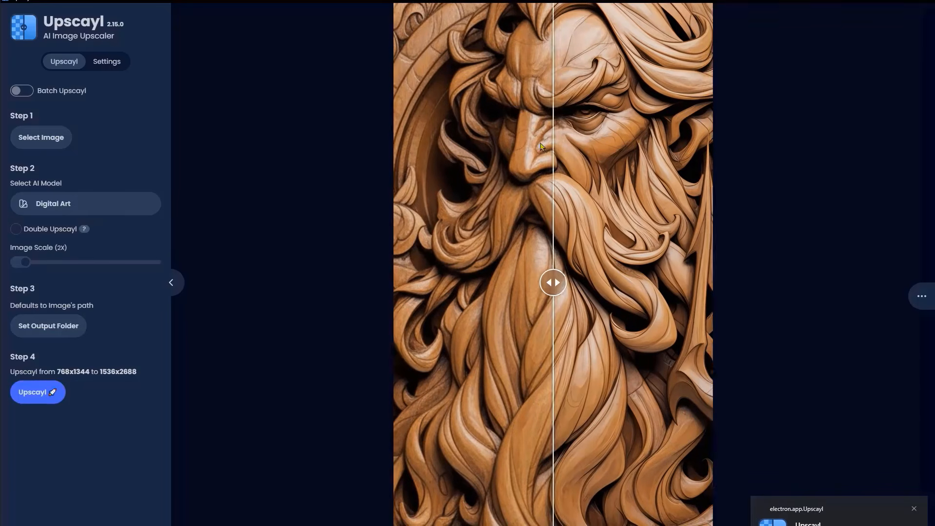
click(550, 144)
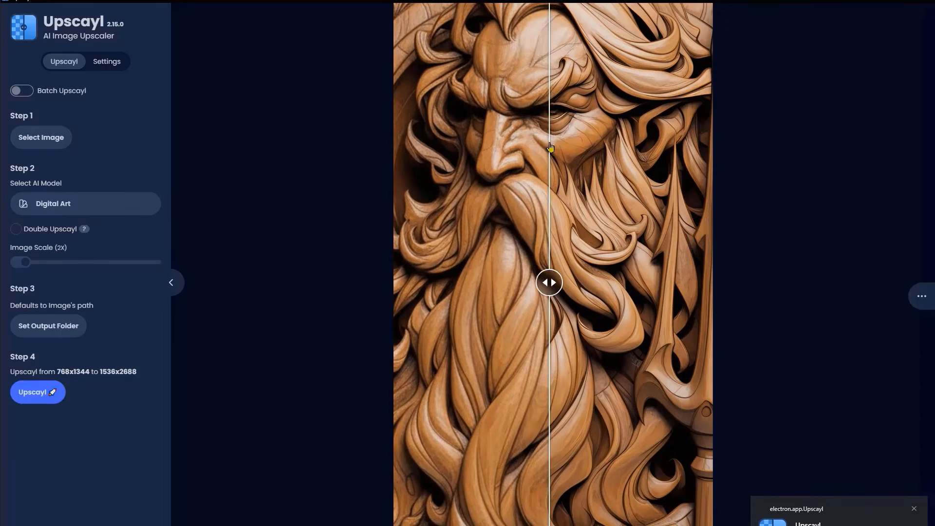
click(630, 176)
drag(630, 282, 572, 282)
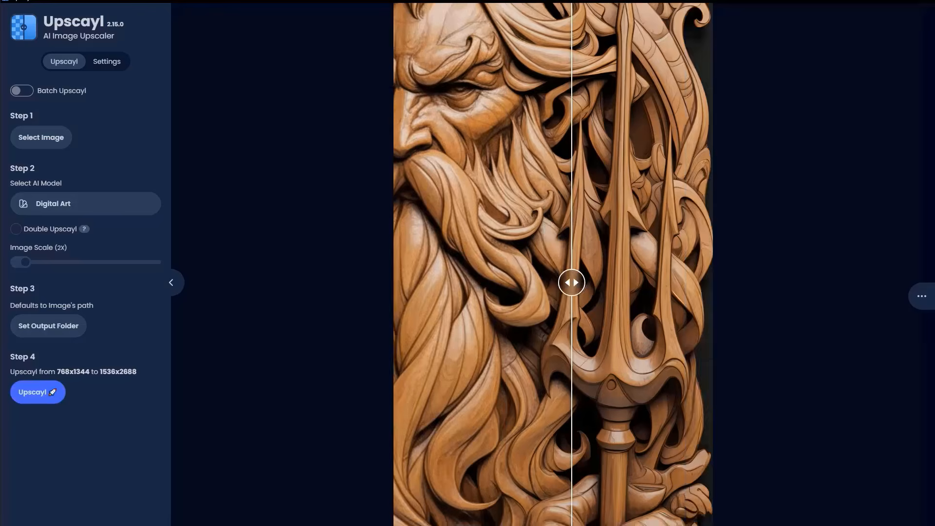
click(922, 296)
drag(753, 87, 773, 87)
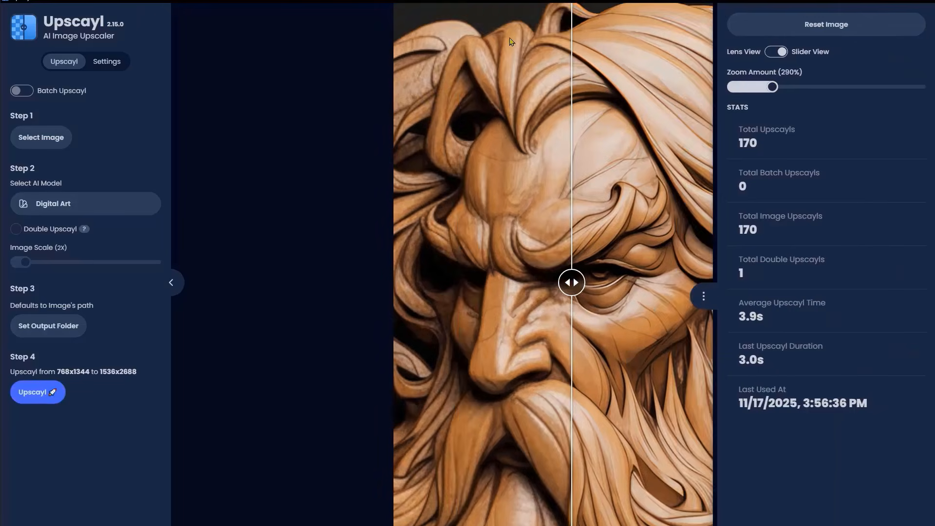
click(496, 55)
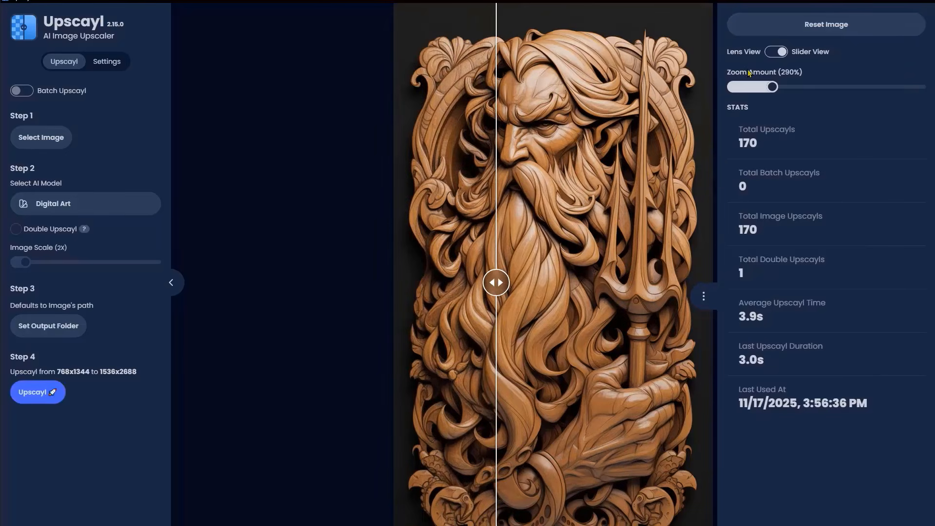
drag(773, 87, 732, 88)
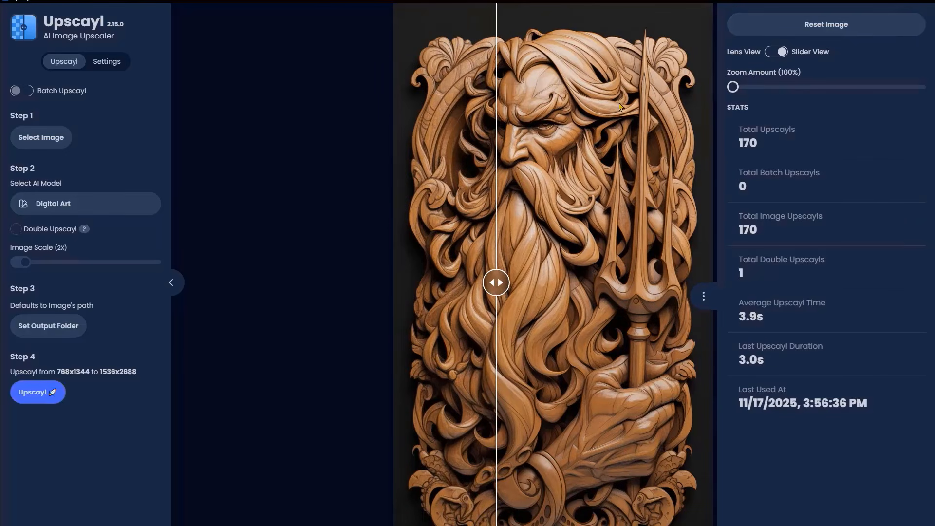
click(704, 296)
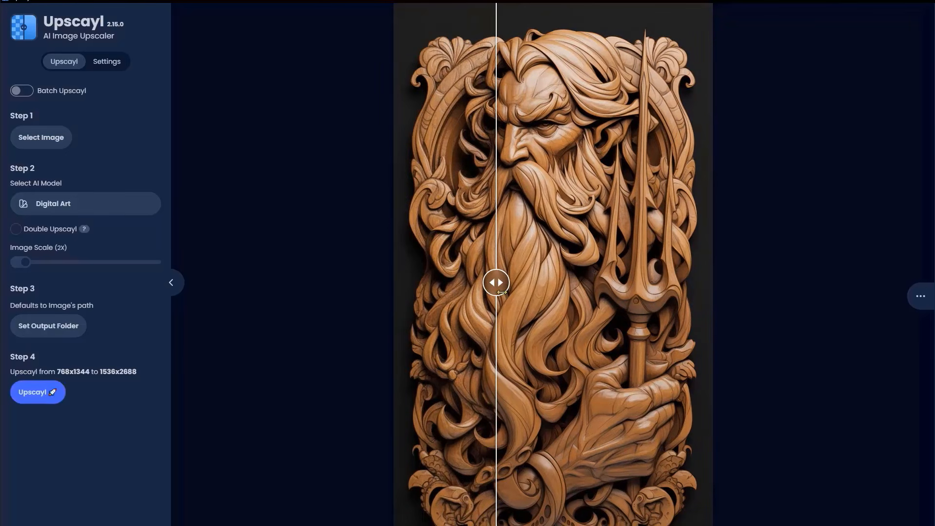
Move the comparison slider fully aside, then check the original and 2x upscaled relief PNG files in the Downloads folder
click(684, 264)
drag(684, 265, 280, 83)
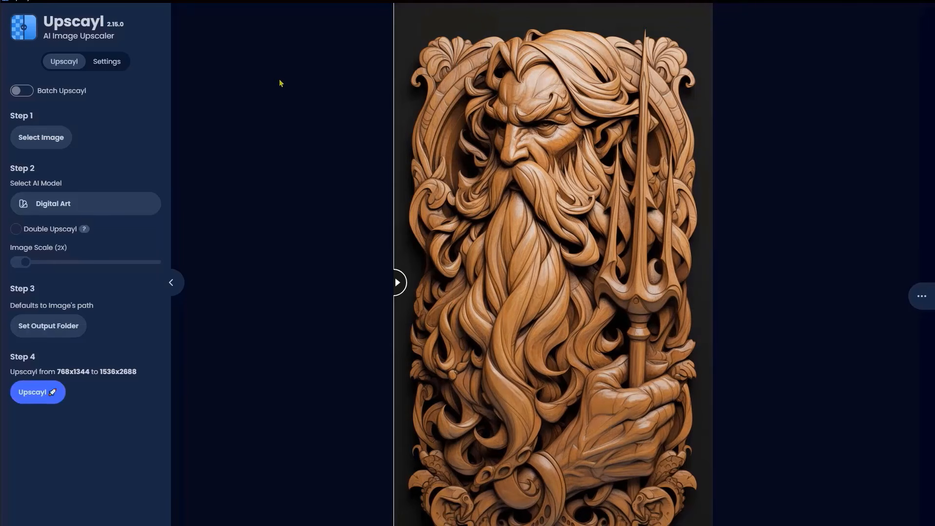
drag(360, 86, 373, 60)
drag(0, 65, 512, 1)
click(347, 158)
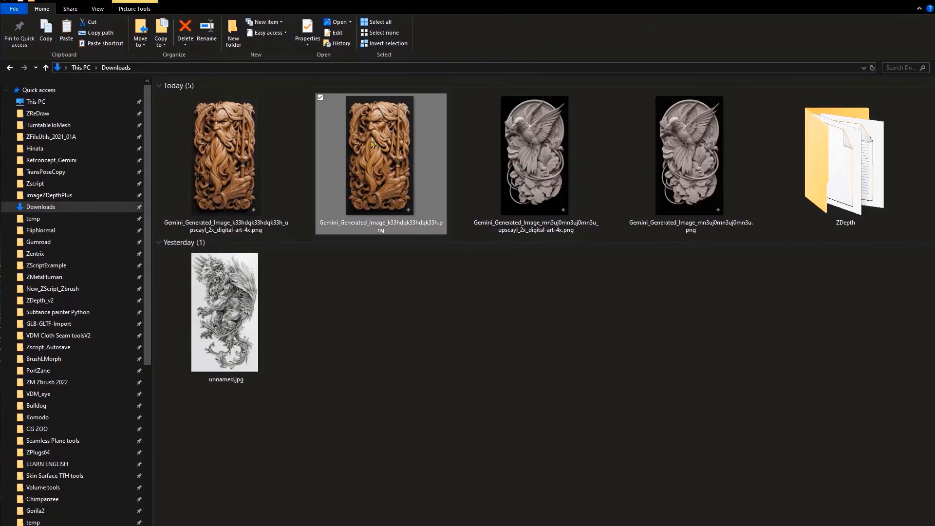
click(249, 139)
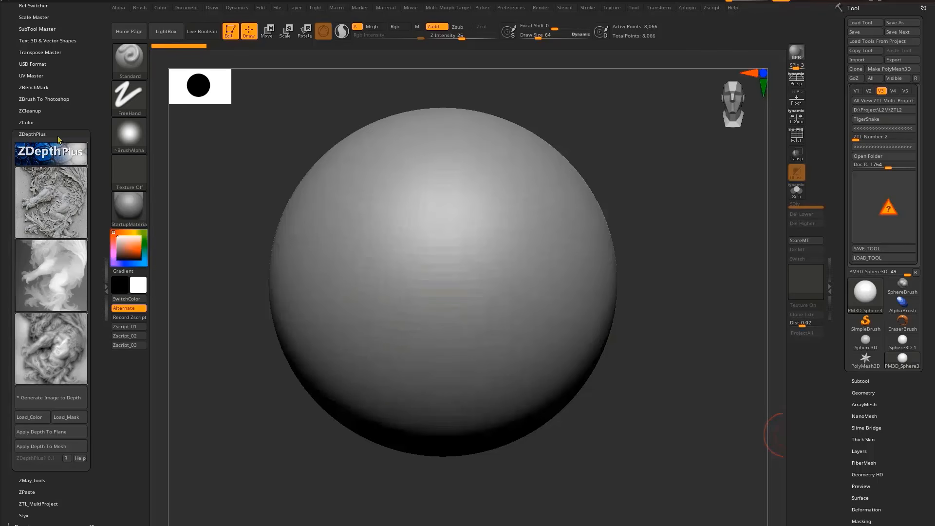
Switch to ZBrush, expand the ZDepthPlus plugin, and examine its sample image's Color and Mask previews
click(48, 136)
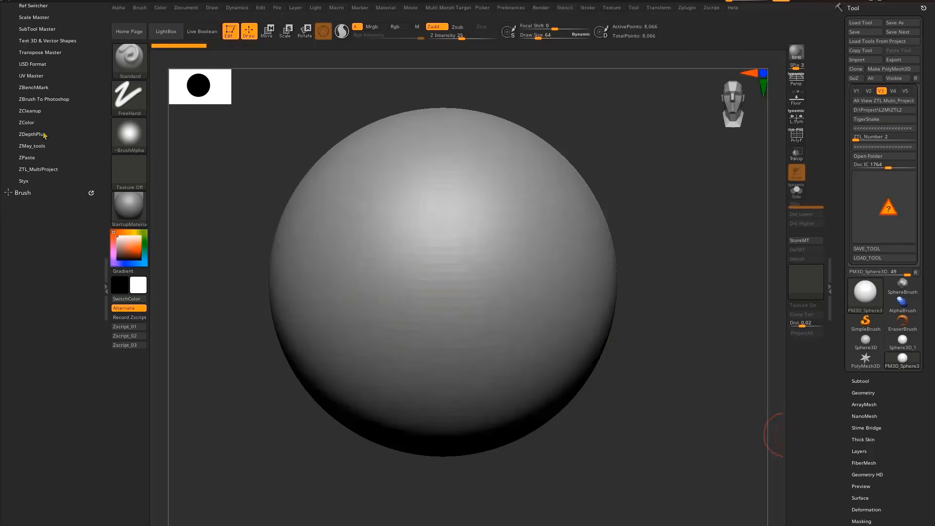
click(42, 135)
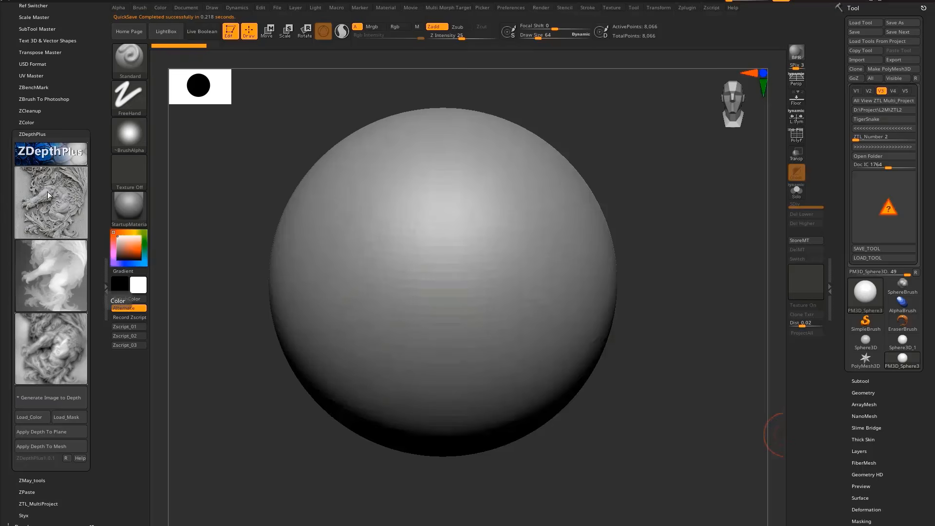
click(47, 191)
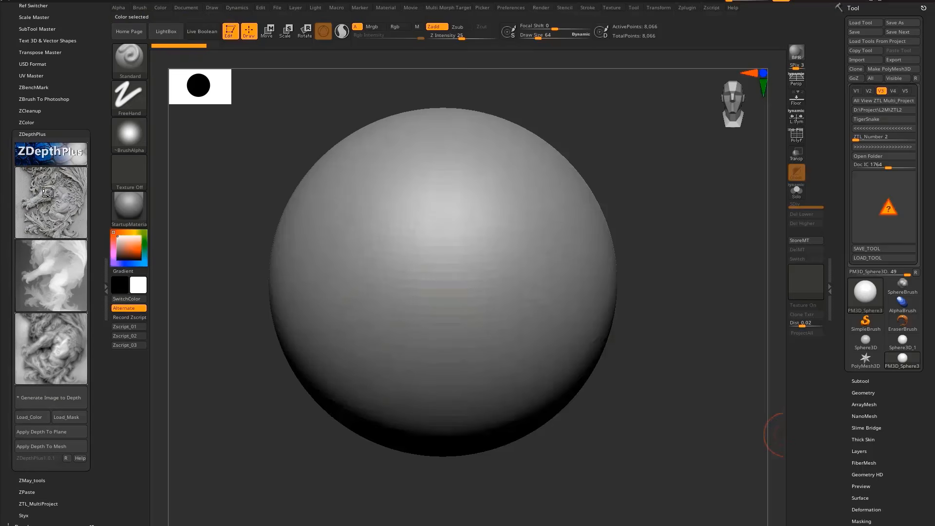
click(47, 192)
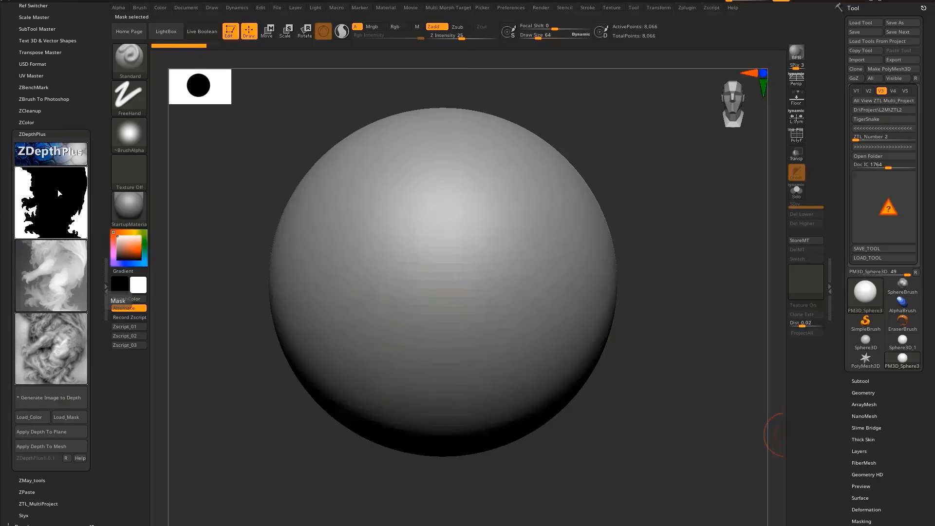
click(58, 193)
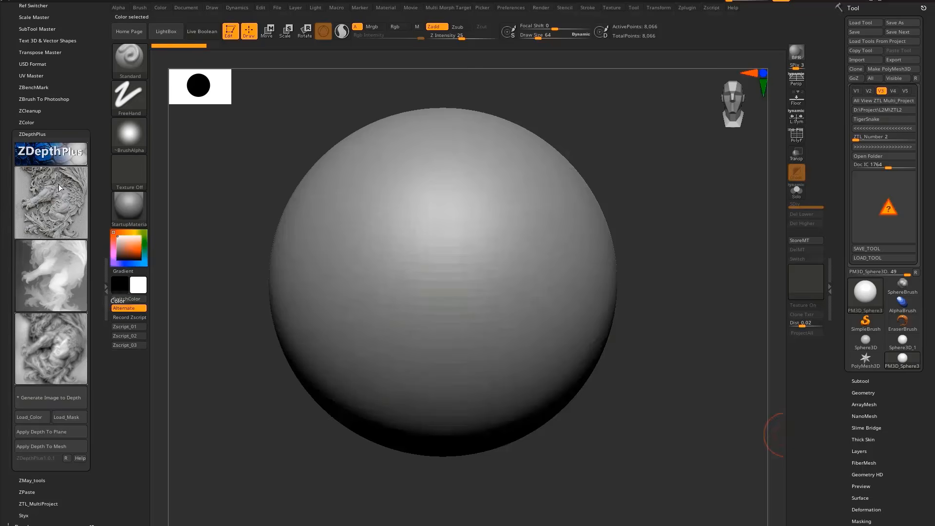
click(59, 194)
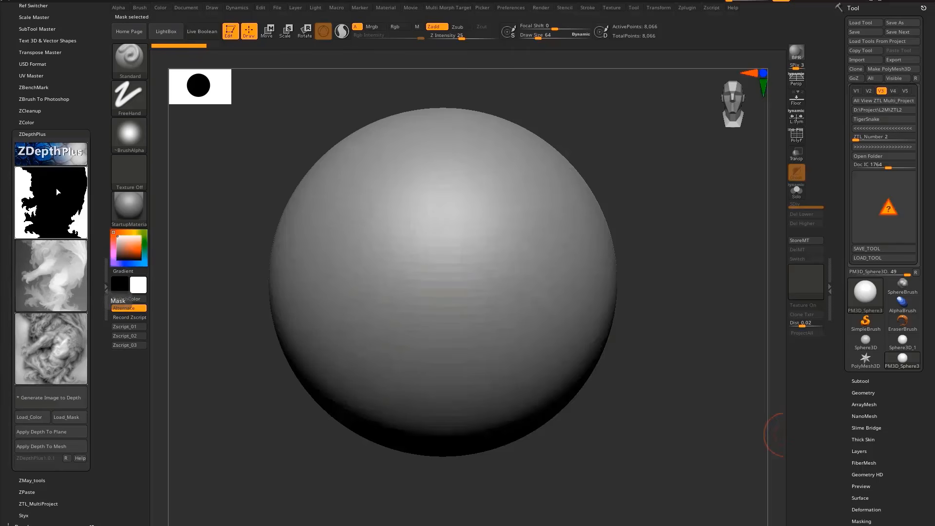
click(58, 192)
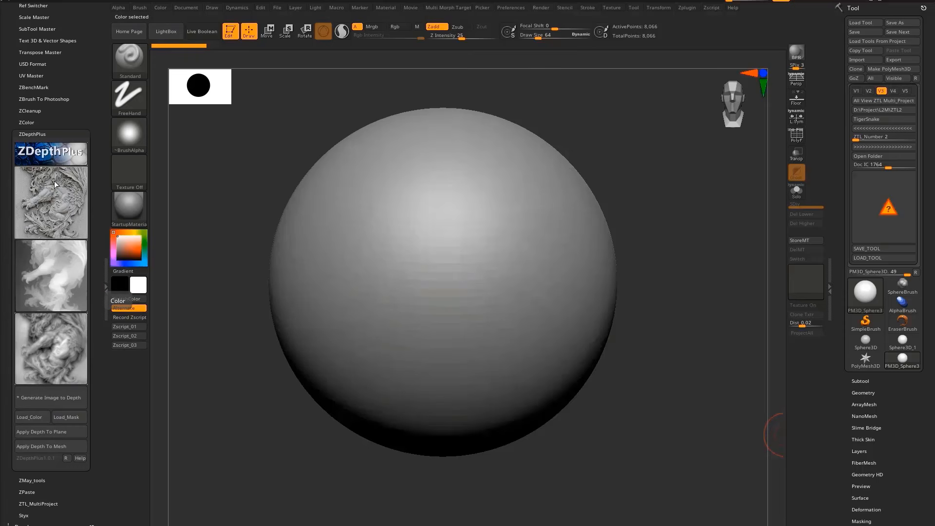
Compare the sample's Depth and Depth Shape maps and examine the dispZ preview in ZDepthPlus
click(54, 268)
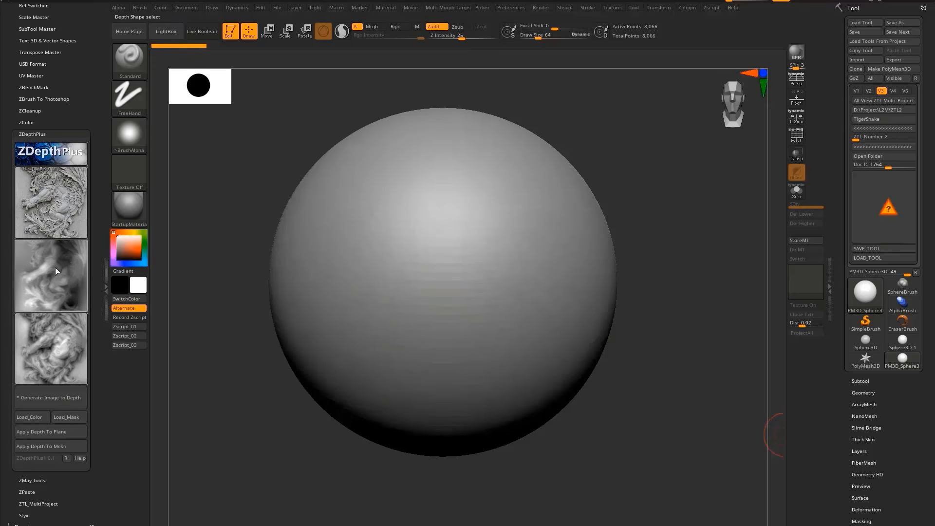
click(55, 267)
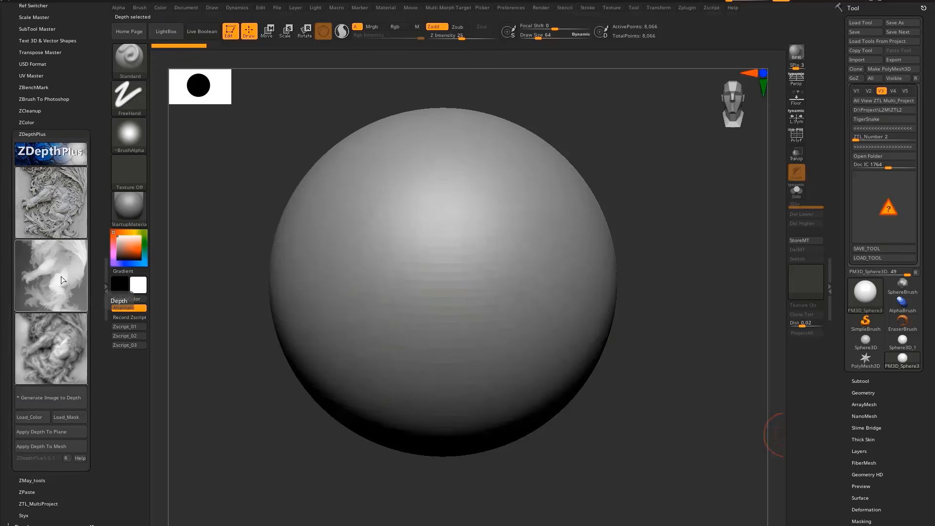
click(60, 276)
click(57, 334)
click(57, 332)
click(48, 264)
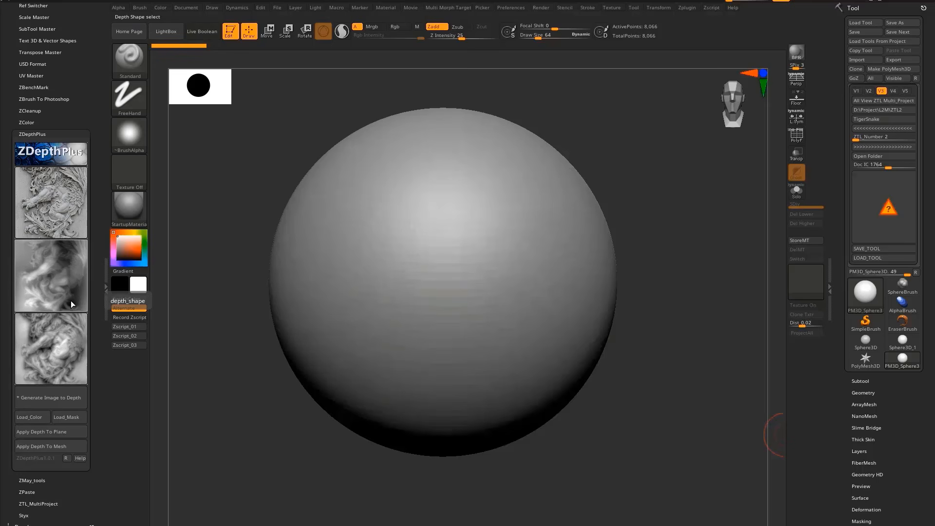
click(57, 275)
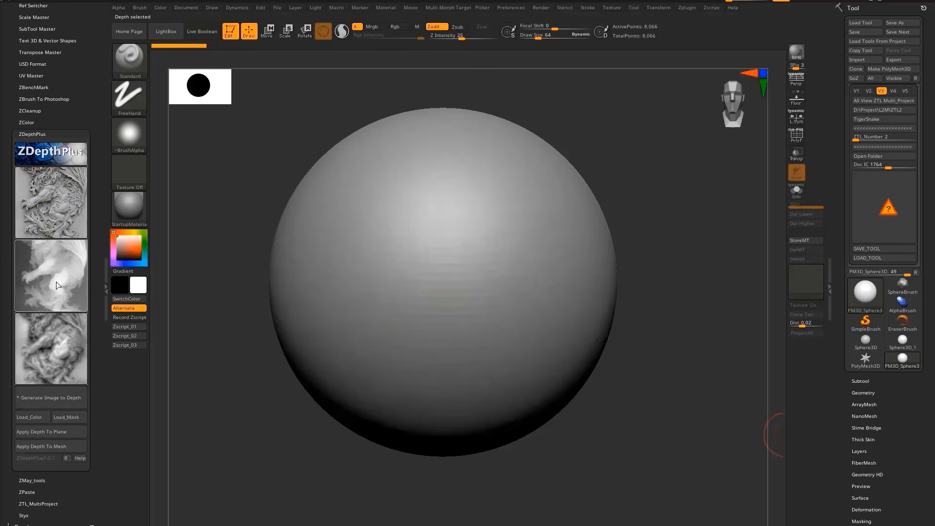
click(57, 282)
click(58, 338)
click(55, 278)
click(55, 345)
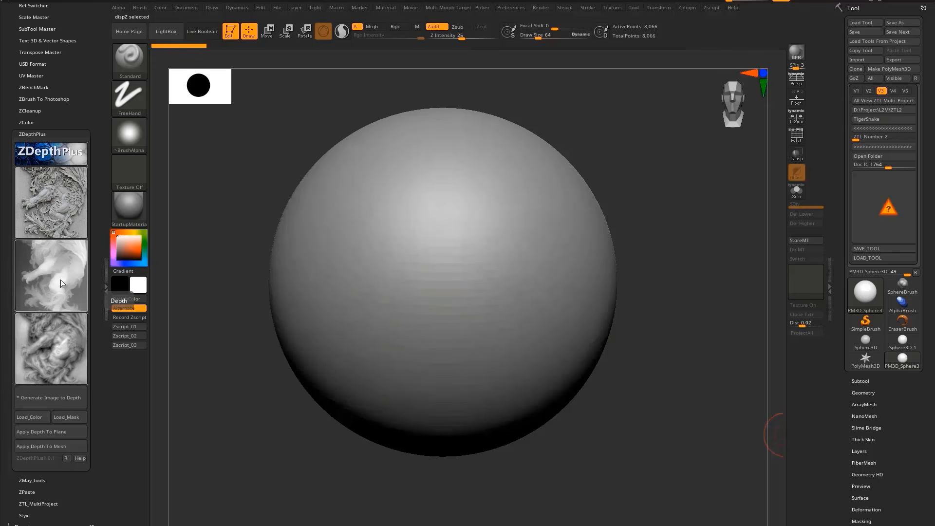
Review the sample's Mask, Depth, Depth Shape and dispZ previews again, and return the source preview to Color
click(60, 279)
click(63, 224)
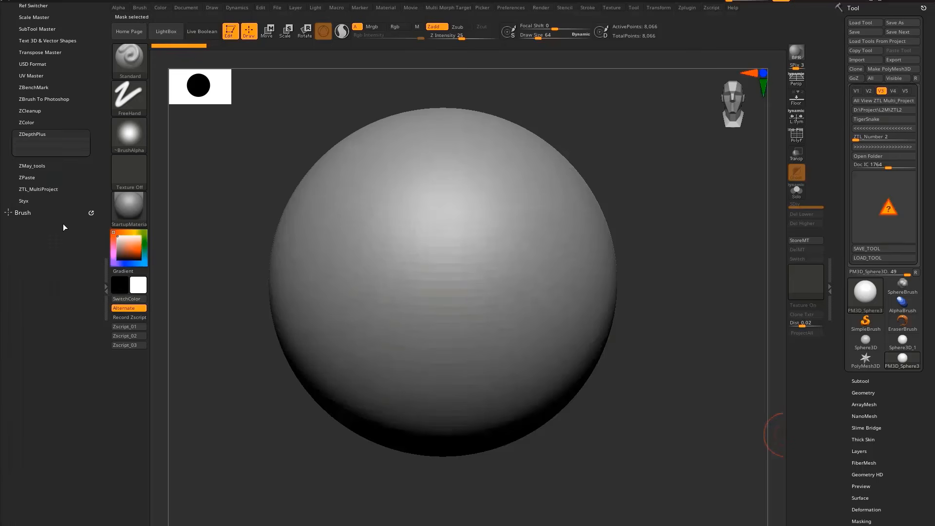
click(64, 272)
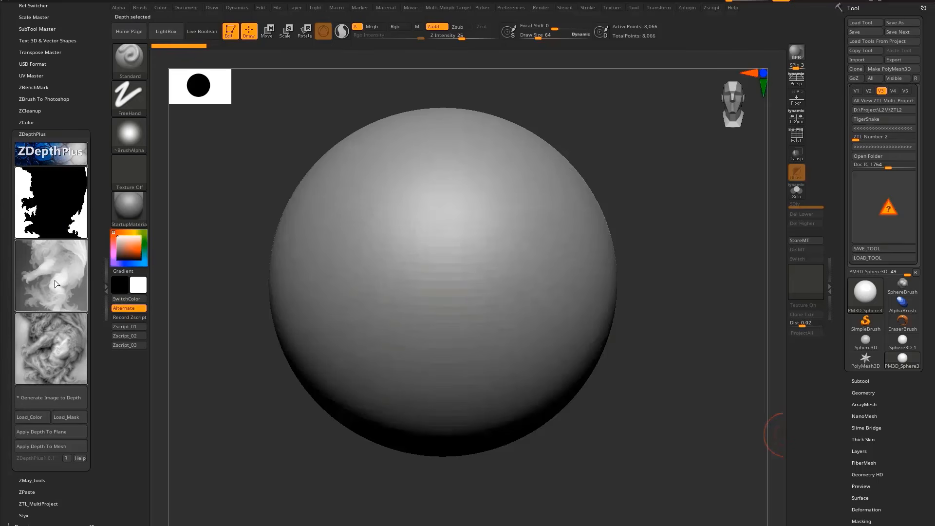
click(55, 251)
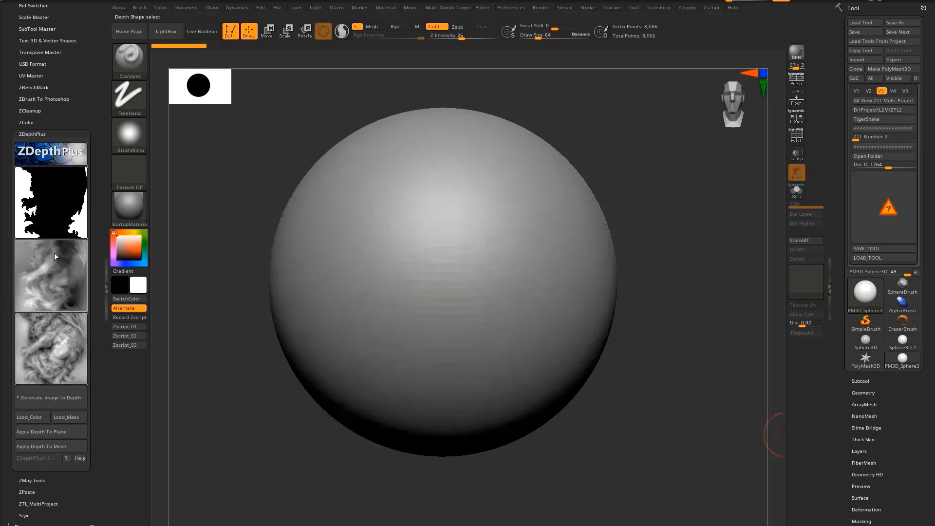
click(57, 336)
click(53, 343)
click(57, 292)
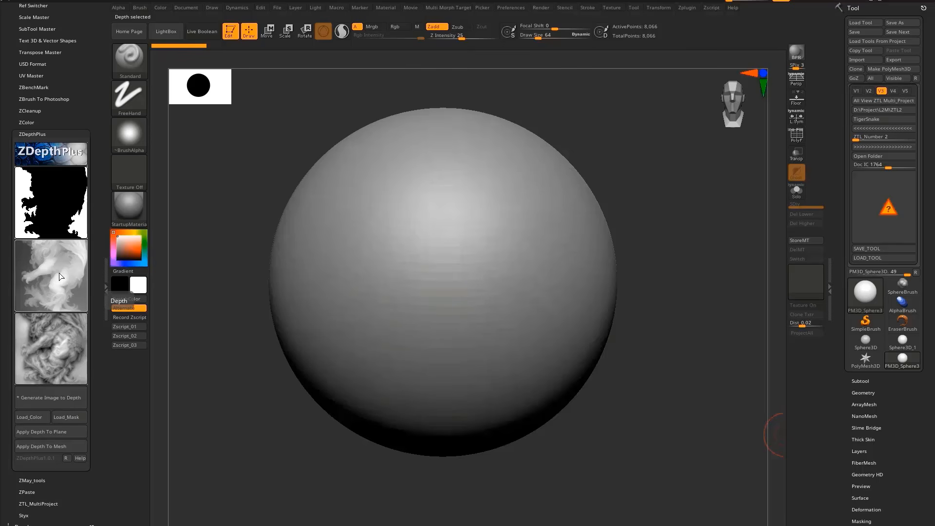
click(64, 212)
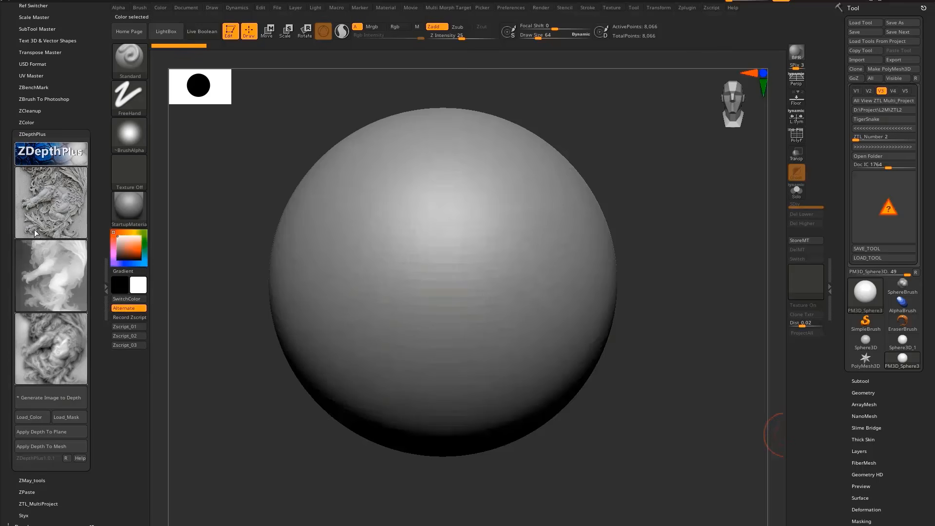
scroll(49, 122, down, 1)
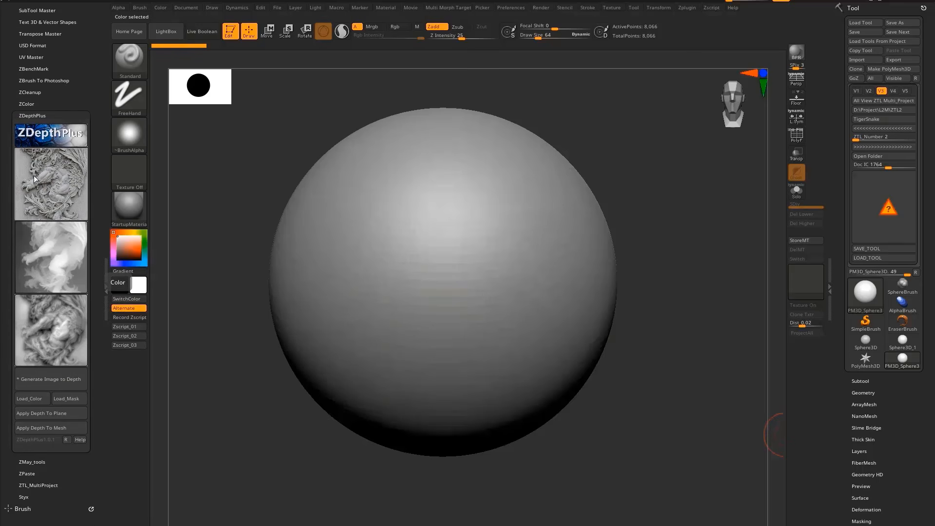
click(36, 177)
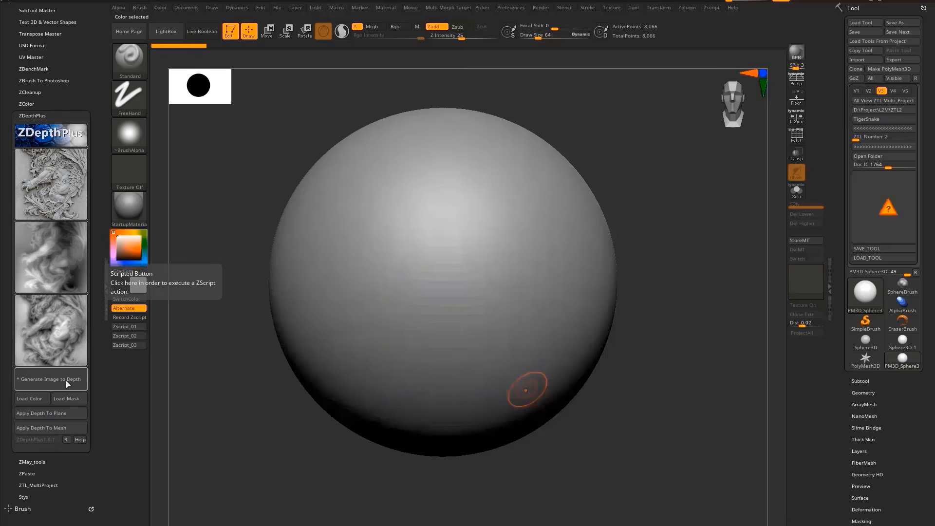
Generate depth maps with Generate Image to Depth from Gemini_Generated_Image_k33hdqk33hdqk33h_upscayl_2x_digital-art-4x.png in the Downloads folder
click(37, 376)
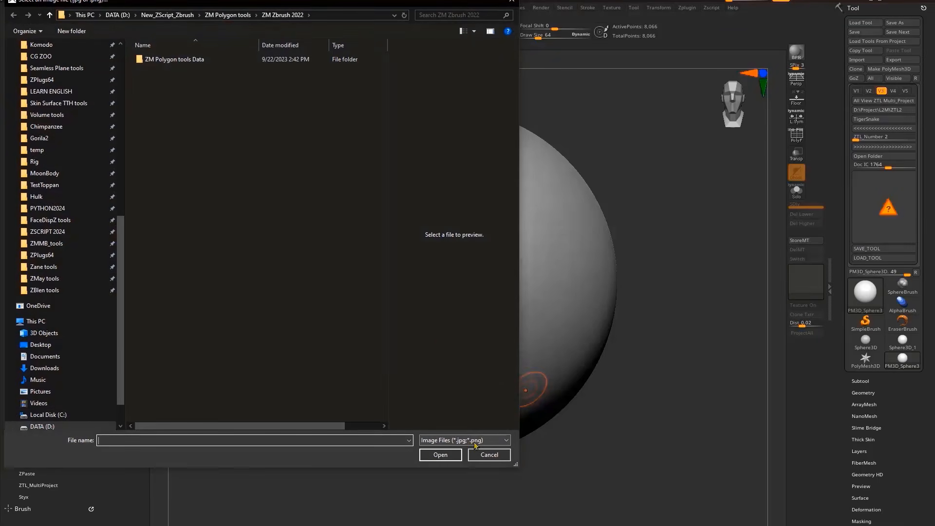
scroll(86, 80, up, 5)
scroll(85, 80, up, 5)
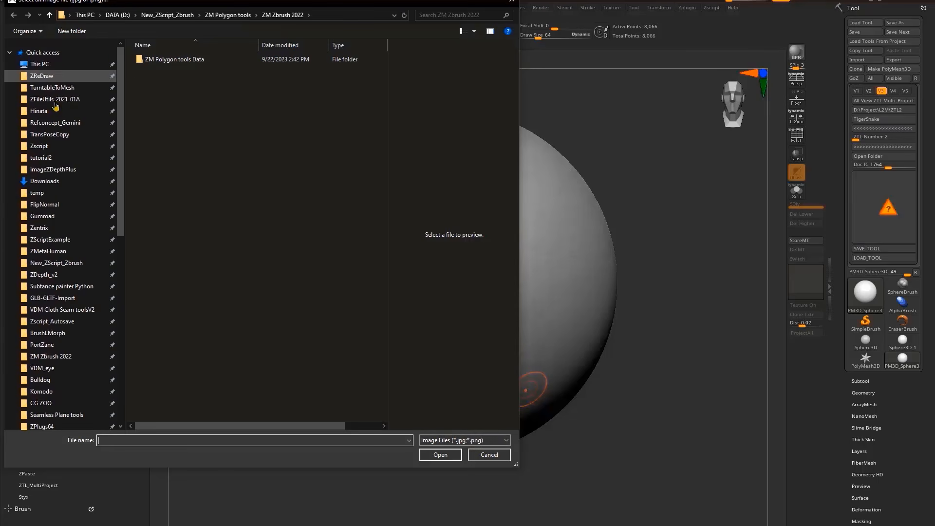
click(49, 181)
click(192, 128)
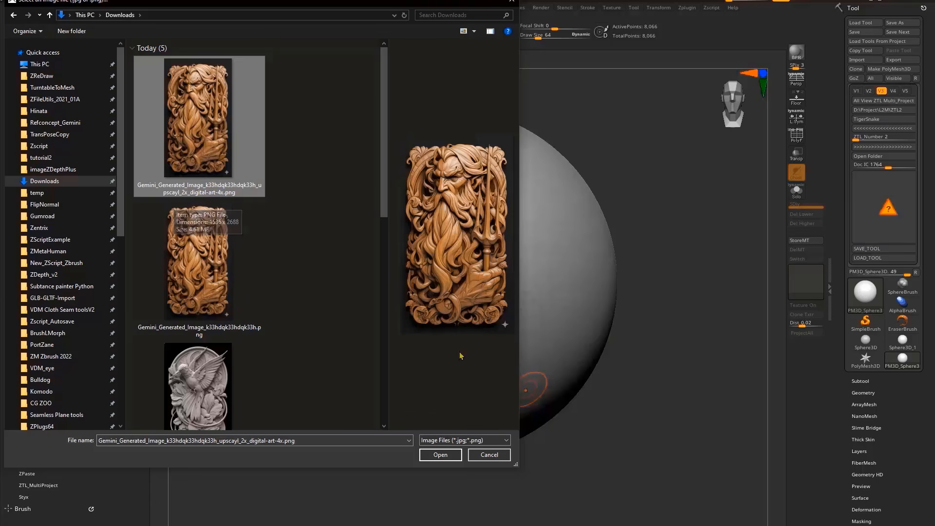
click(441, 456)
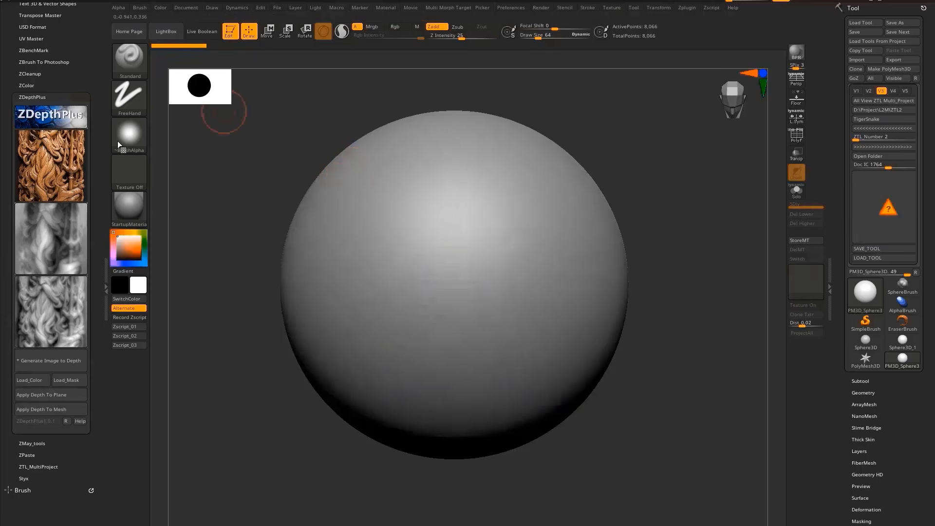
Examine the relief's generated maps by switching between Color and Mask, between Depth and Depth Shape, and the dispZ preview
click(63, 171)
click(58, 168)
click(57, 150)
click(56, 151)
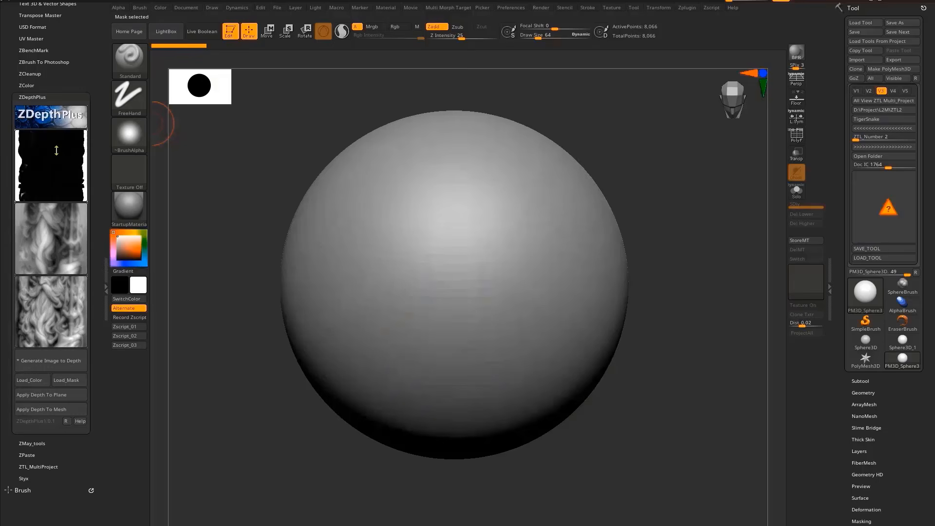
click(57, 150)
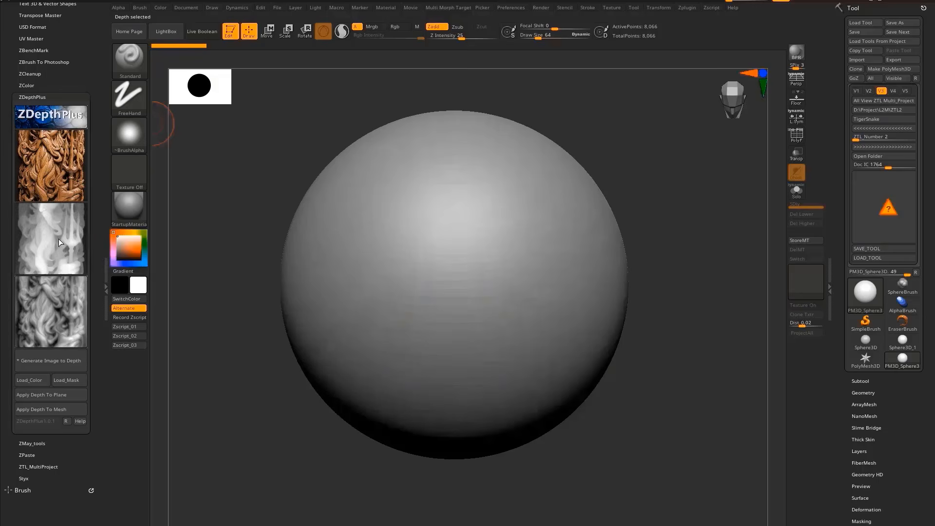
click(59, 239)
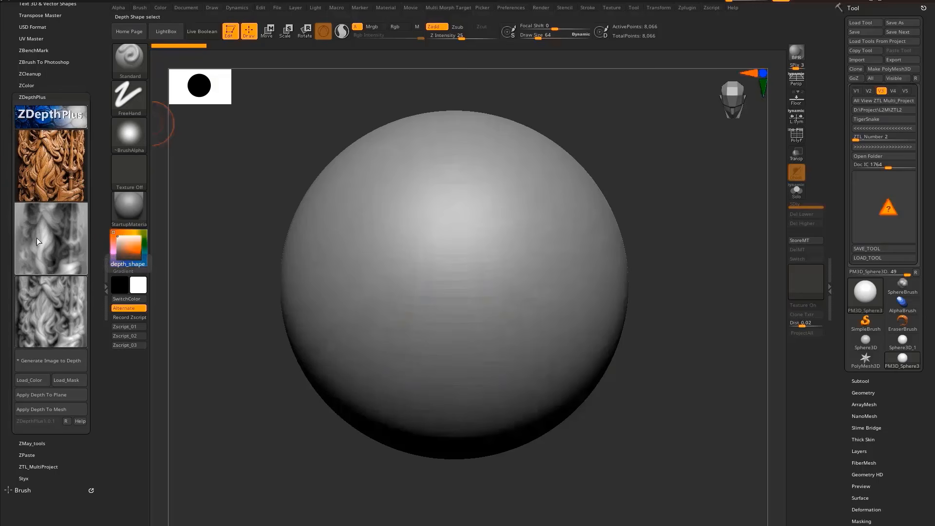
click(49, 232)
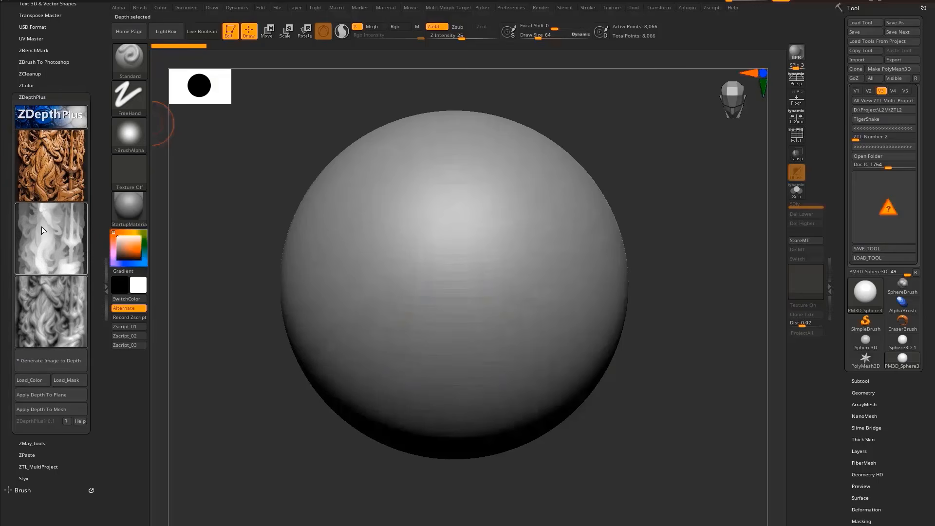
click(57, 322)
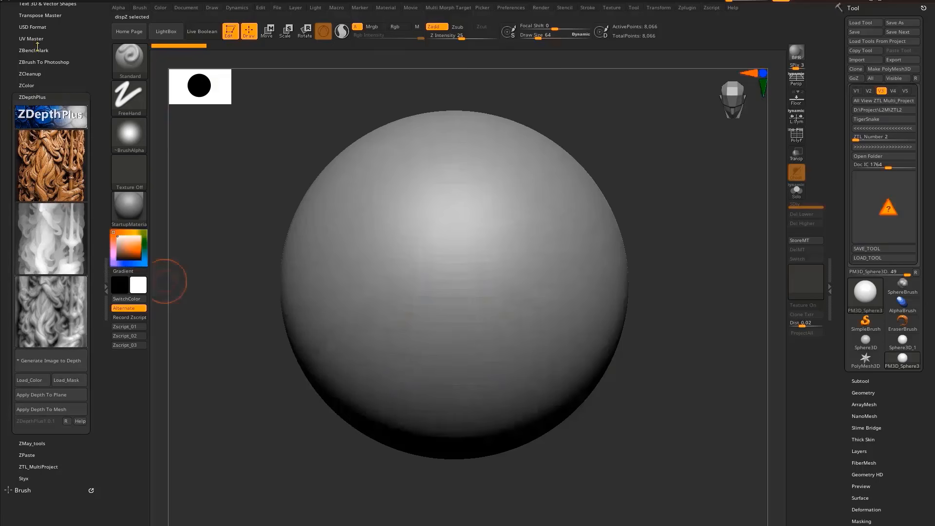
Start applying the generated depth to a plane and choose to edit its mask in Photoshop
scroll(68, 263, down, 2)
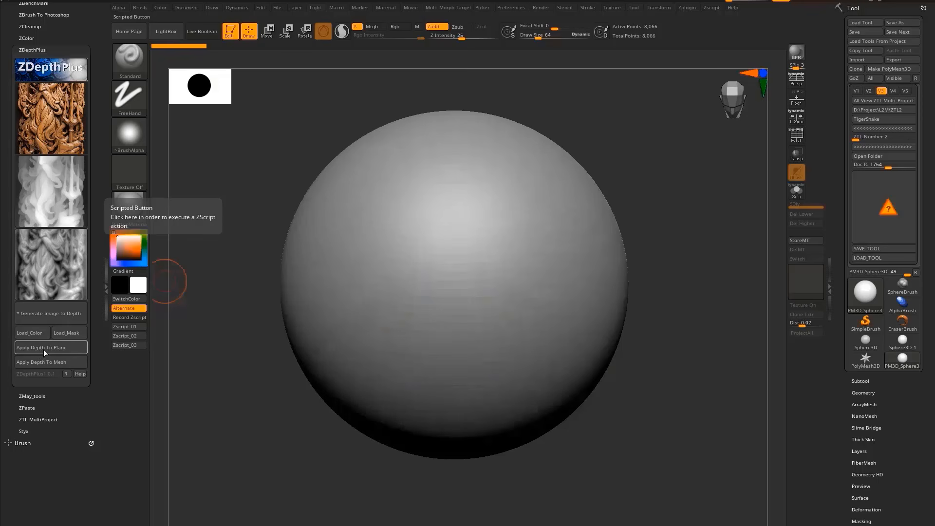
click(61, 349)
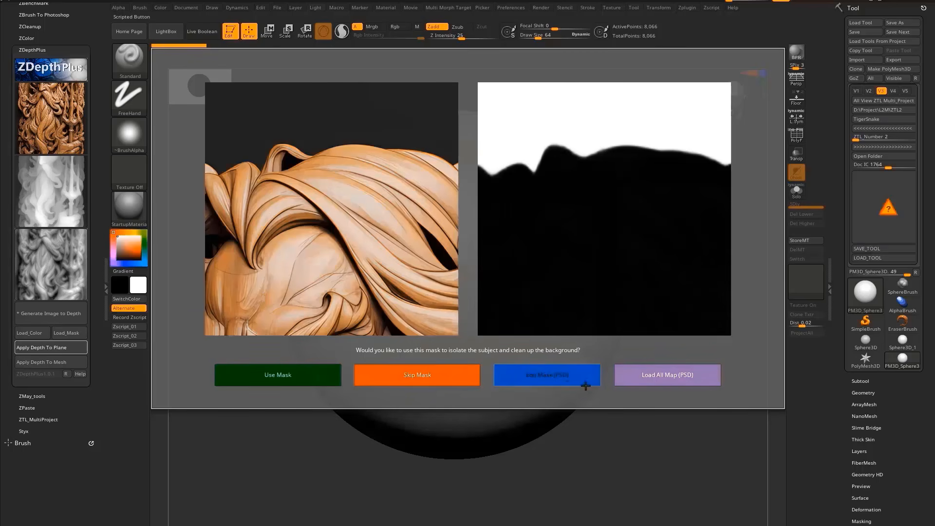
click(555, 375)
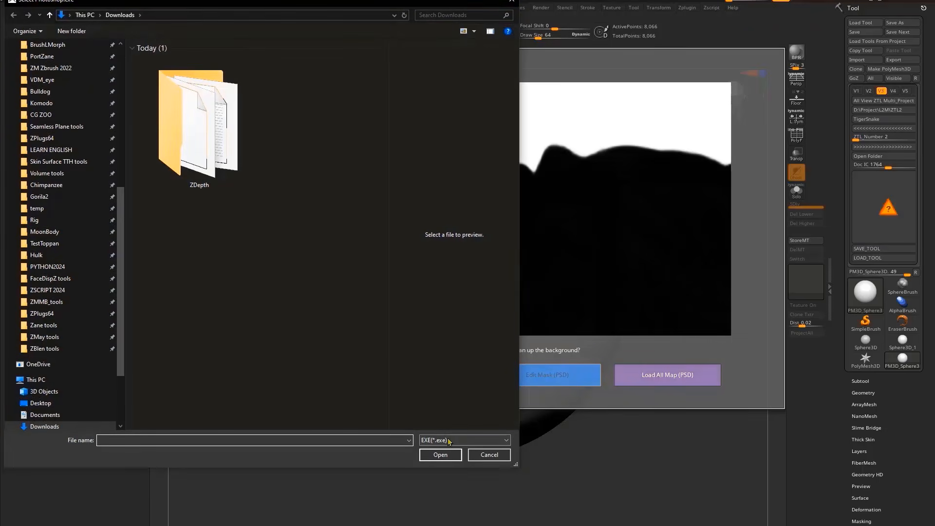
Choose Photoshop.exe from the Adobe Photoshop CS6 (64 Bit) folder in Program Files and allow the mask script to run
scroll(56, 390, down, 3)
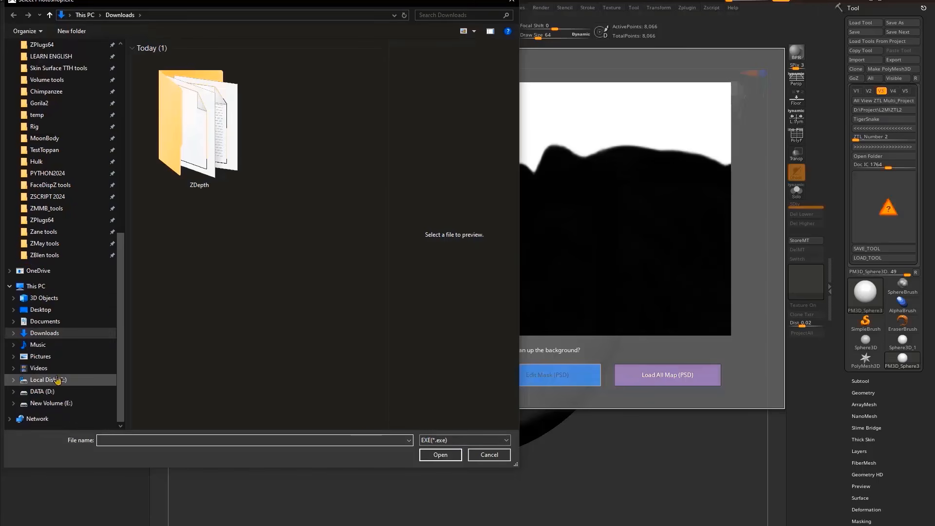
click(55, 380)
double_click(183, 162)
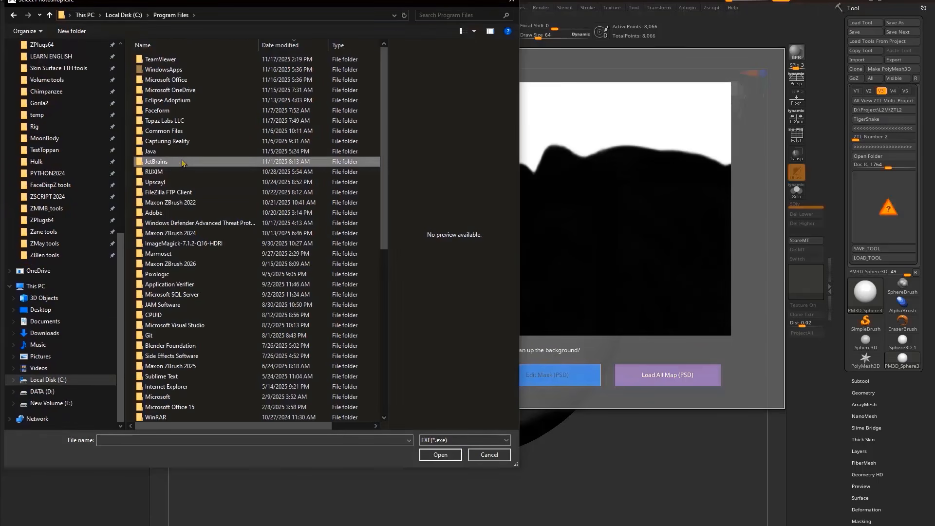
double_click(162, 212)
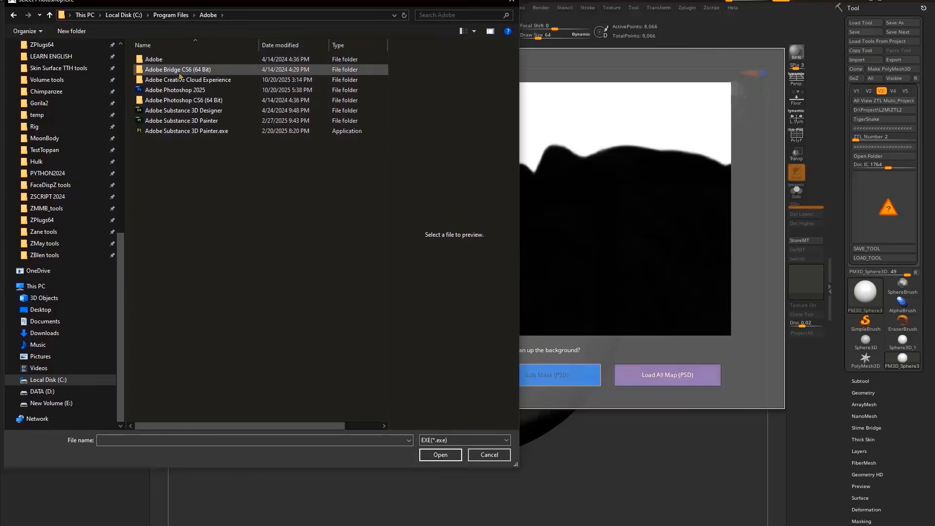
double_click(176, 99)
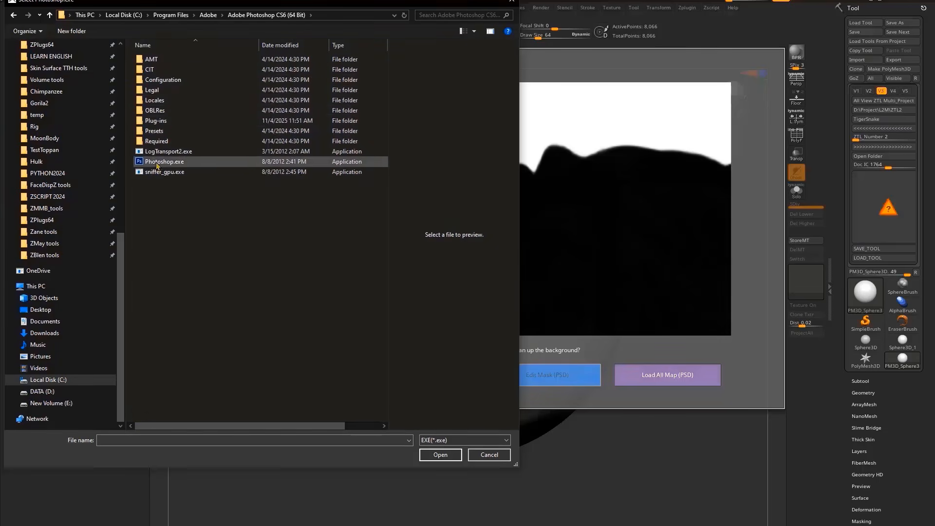
click(157, 166)
double_click(177, 165)
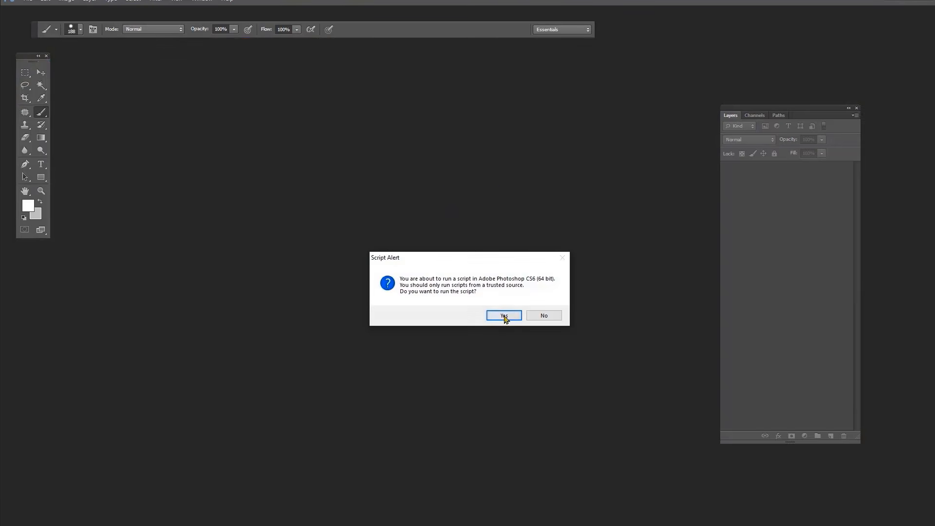
click(505, 316)
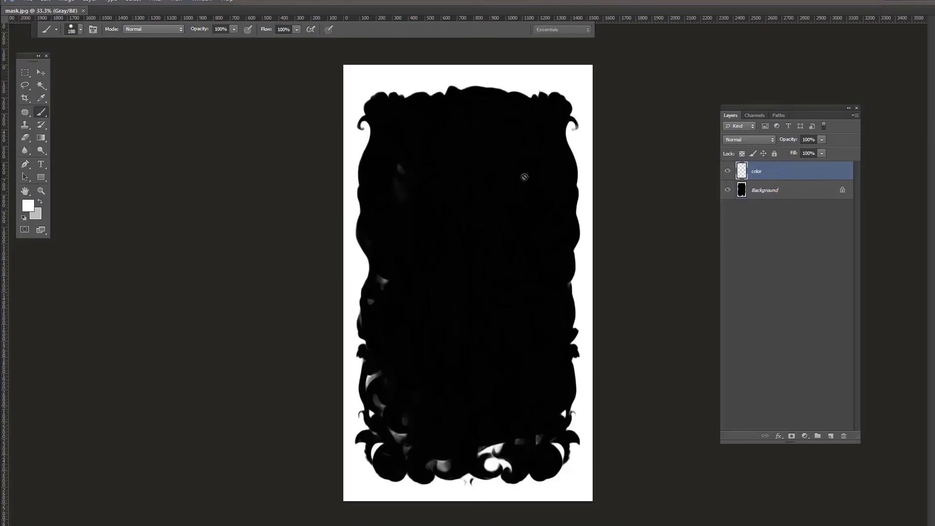
Compare the color layer with the mask beneath it by switching the color layer's visibility
click(728, 171)
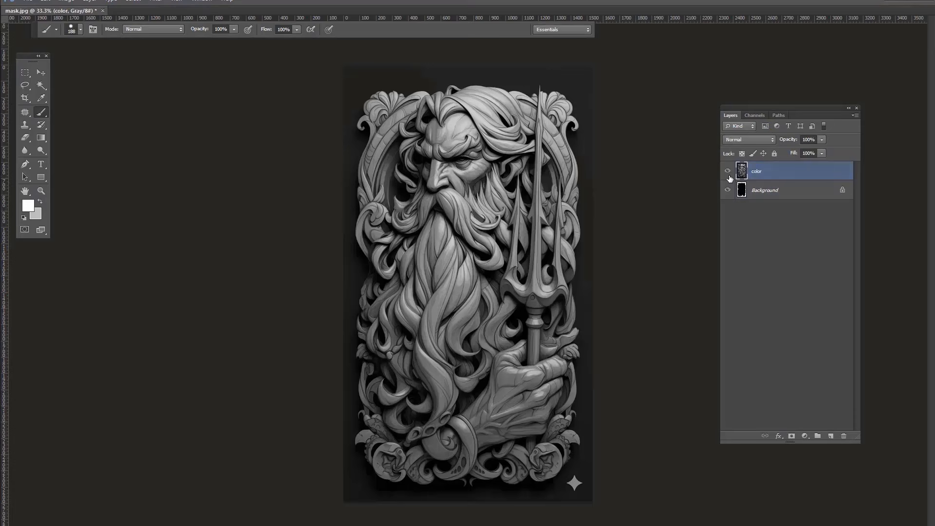
click(728, 171)
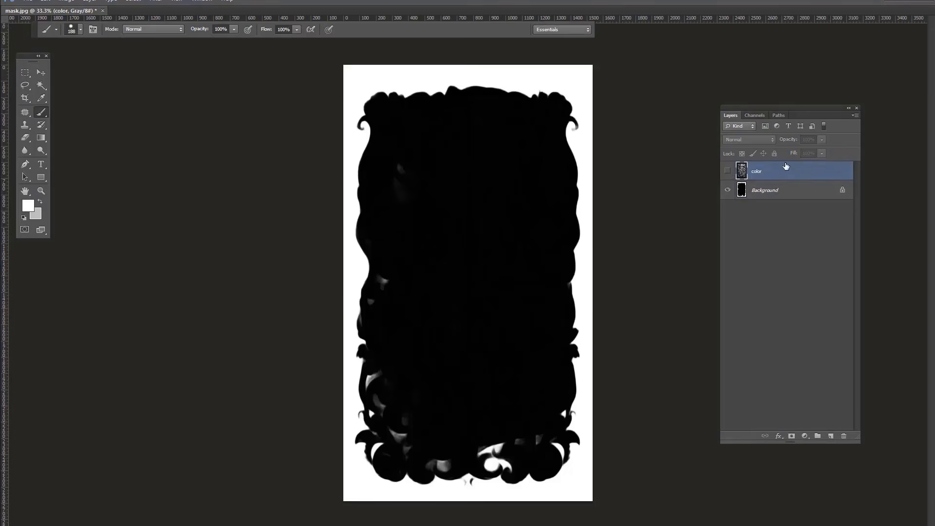
click(729, 171)
click(729, 171)
click(729, 171)
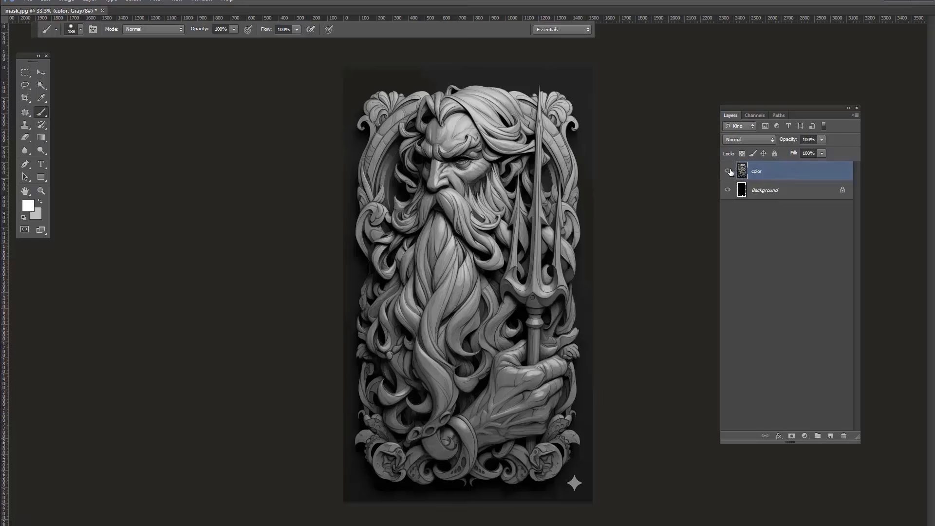
click(822, 153)
drag(820, 163, 854, 175)
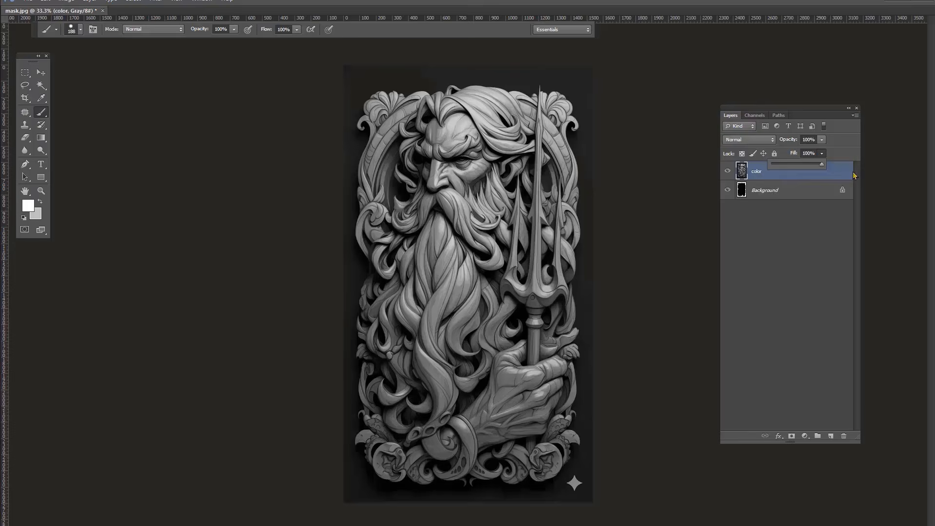
Hide the color layer and paint black over the light gaps inside the silhouette on the Background layer
click(728, 172)
click(804, 192)
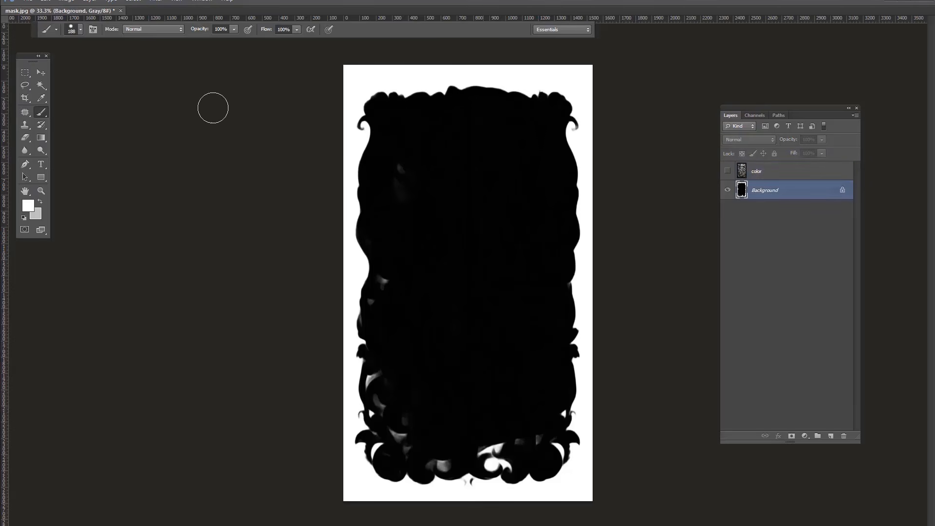
alt+click(479, 189)
mouse_move(428, 133)
mouse_down()
mouse_move(409, 150)
mouse_move(381, 303)
mouse_move(403, 412)
mouse_move(378, 378)
mouse_move(390, 417)
mouse_move(381, 425)
mouse_move(439, 457)
mouse_move(463, 443)
mouse_move(505, 438)
mouse_move(494, 458)
mouse_move(524, 442)
mouse_move(510, 459)
mouse_up()
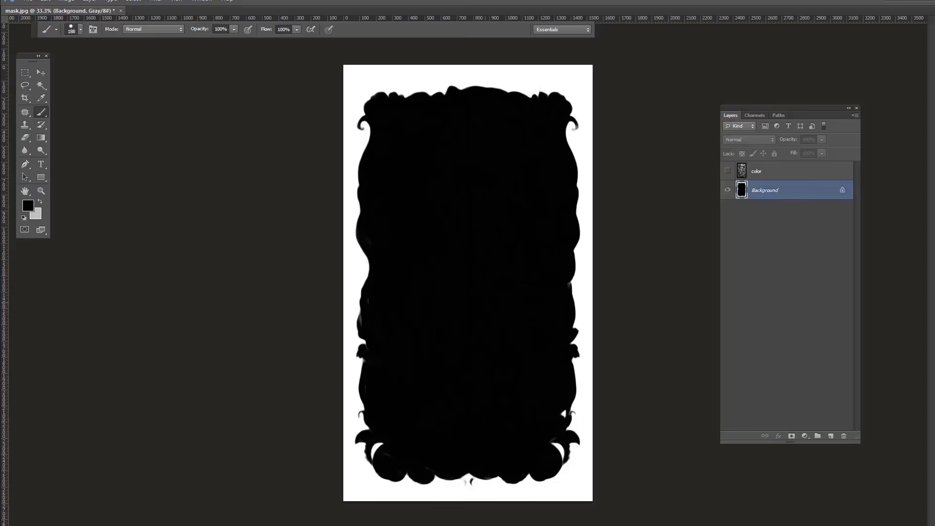
Sample white, reduce the brush size to 104, and paint out the small dark speck below the silhouette's lower edge
alt+click(530, 491)
alt+right_drag(522, 491, 509, 491)
drag(472, 487, 468, 484)
Darken the mask's gray tones with Levels at a midtone input of 0.45, and sample black again
key(ctrl+l)
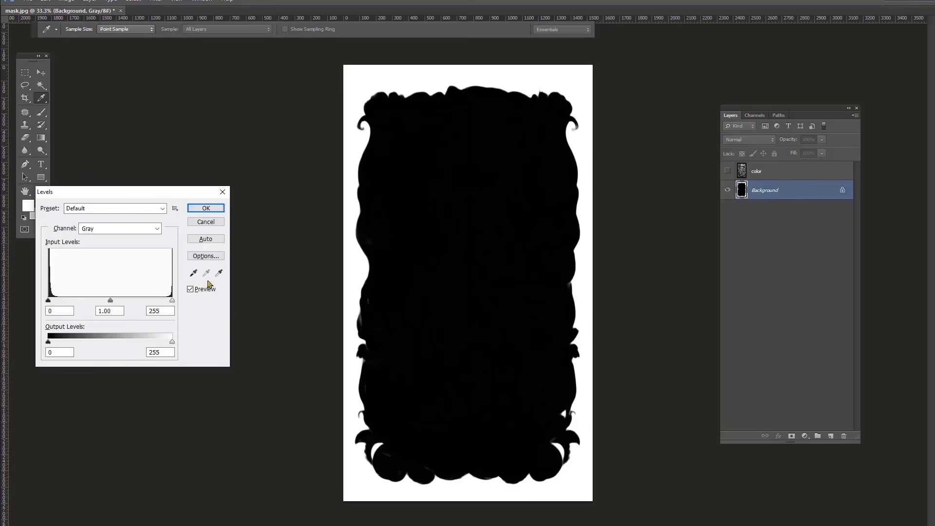
mouse_move(110, 300)
mouse_down()
mouse_move(141, 301)
mouse_move(123, 309)
mouse_move(141, 310)
mouse_up()
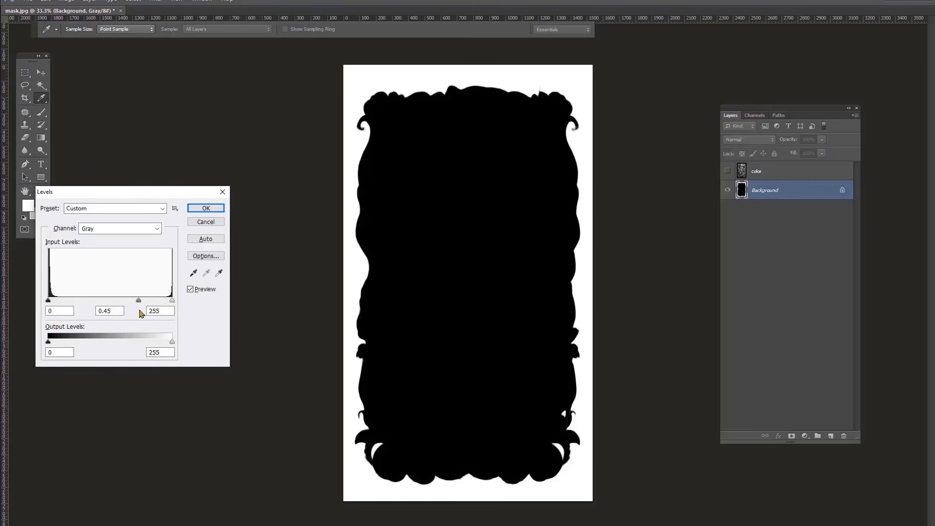
click(206, 209)
alt+click(484, 341)
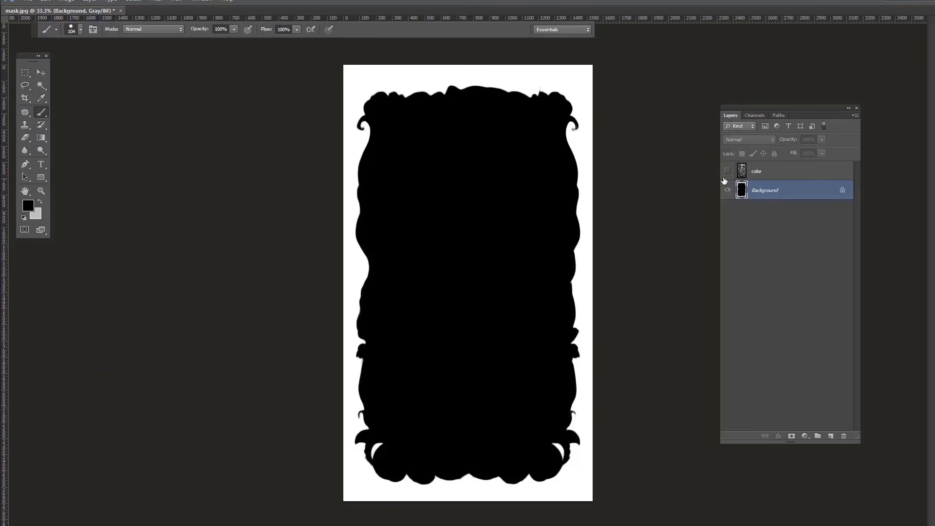
Delete the color layer and save the cleaned mask as mask.jpg
ctrl+click(770, 173)
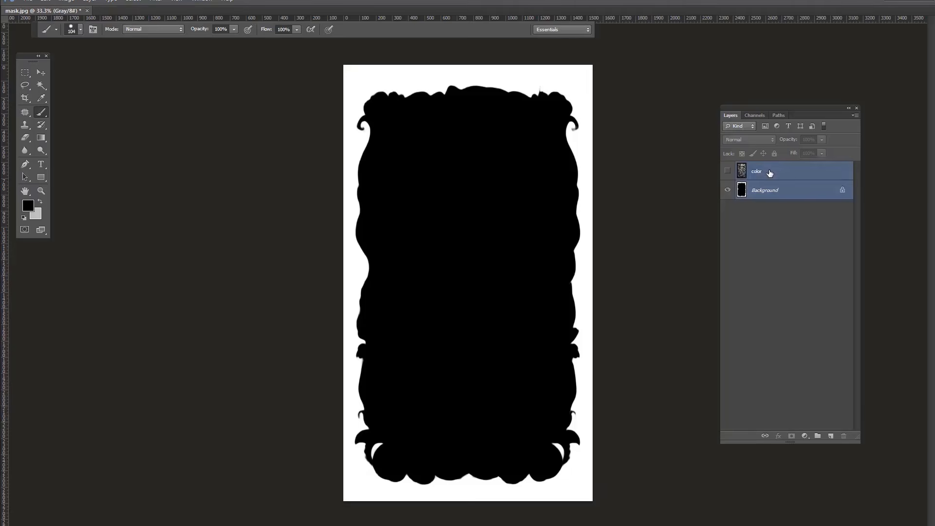
click(746, 169)
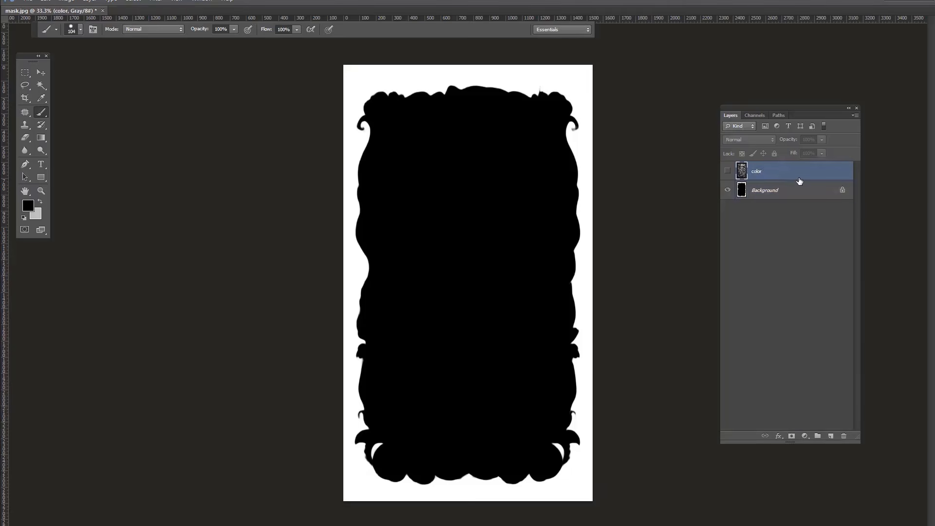
drag(799, 178, 843, 436)
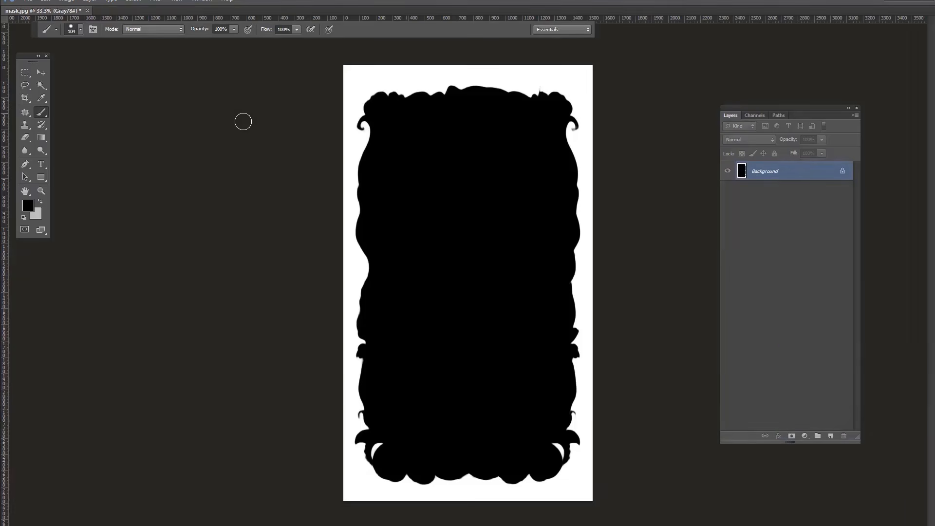
click(29, 2)
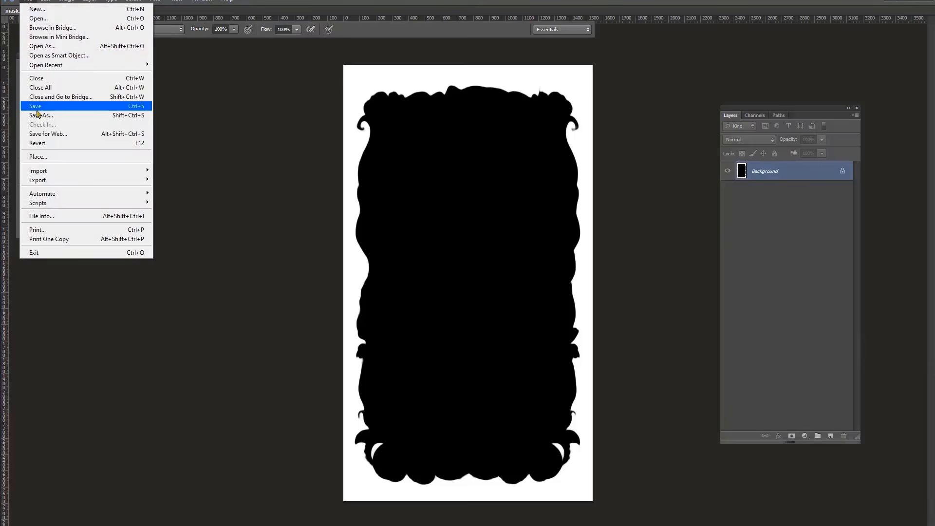
click(54, 106)
click(526, 151)
key(b)
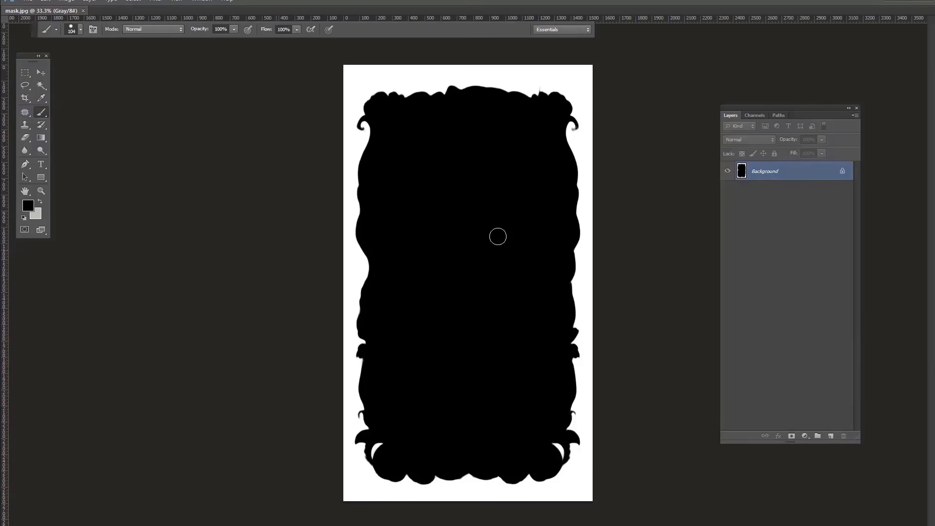
Switch back to ZBrush, check the edited mask in the ZDepthPlus source preview, and return the preview to Color
key(alt+Tab)
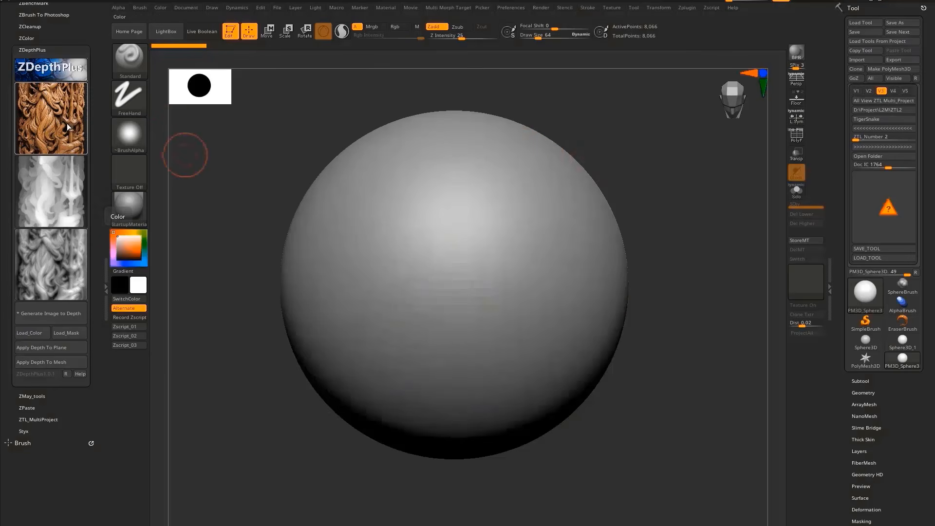
click(51, 94)
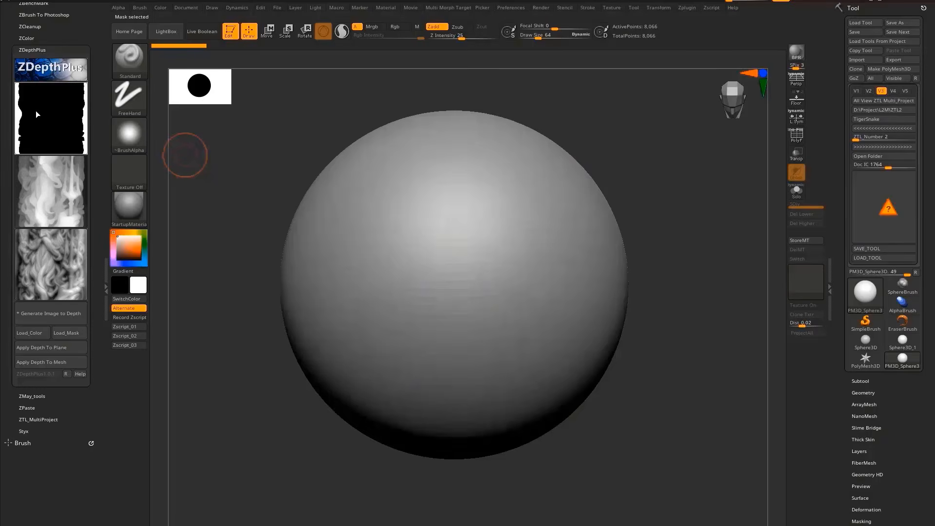
click(37, 114)
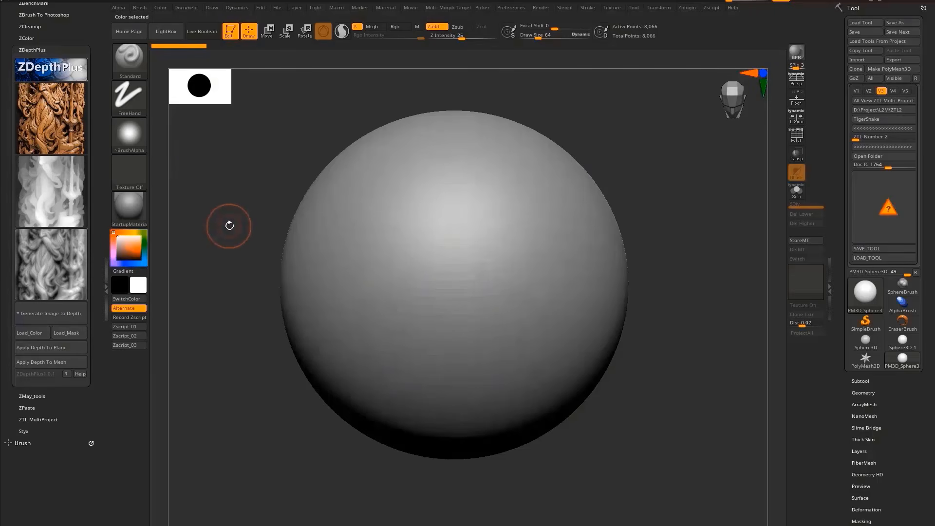
Apply the depth to a plane again, choosing to load all maps as a PSD, and allow the Photoshop script to run
click(50, 347)
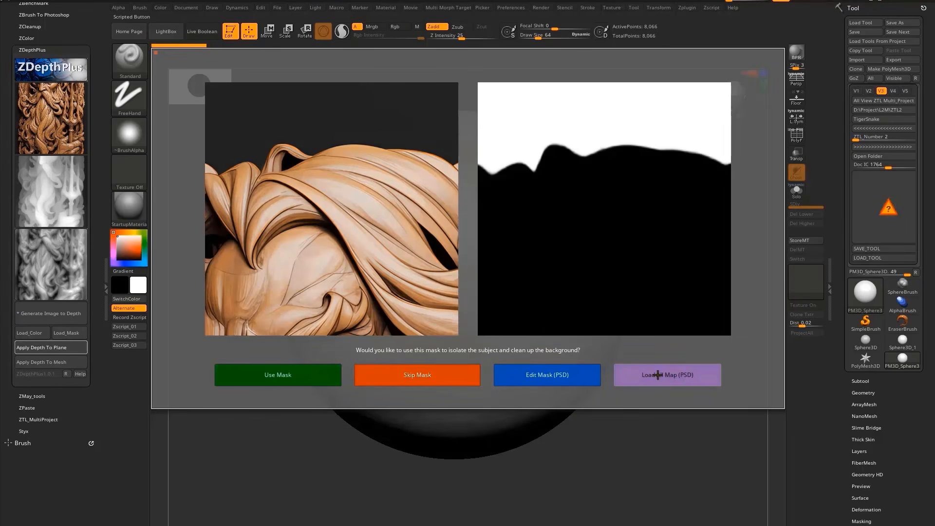
click(657, 374)
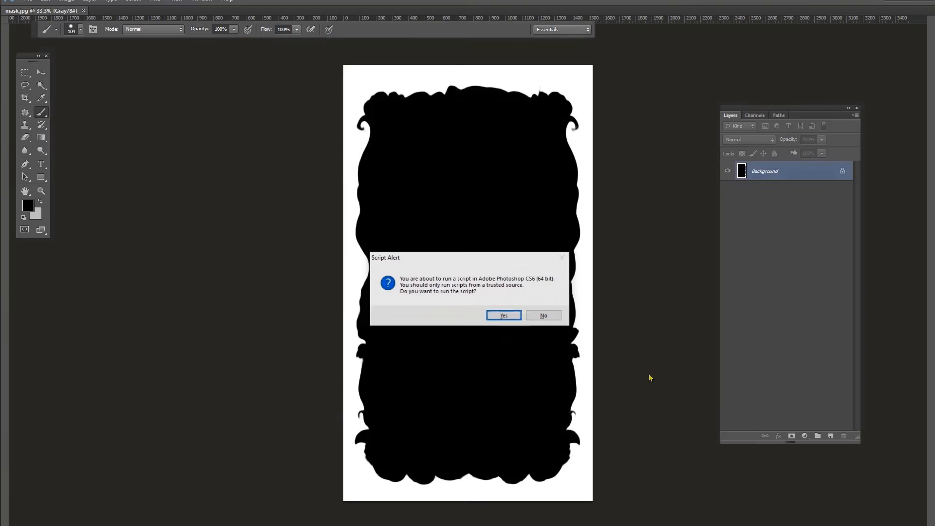
click(505, 317)
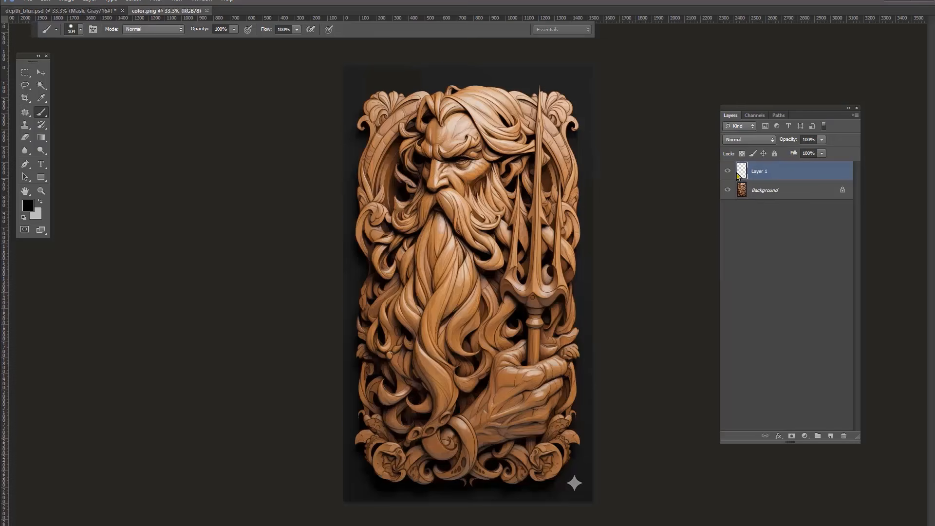
Hide the Color, Mask and LineArt layers one by one in depth_blur.psd to expose the maps beneath
click(728, 173)
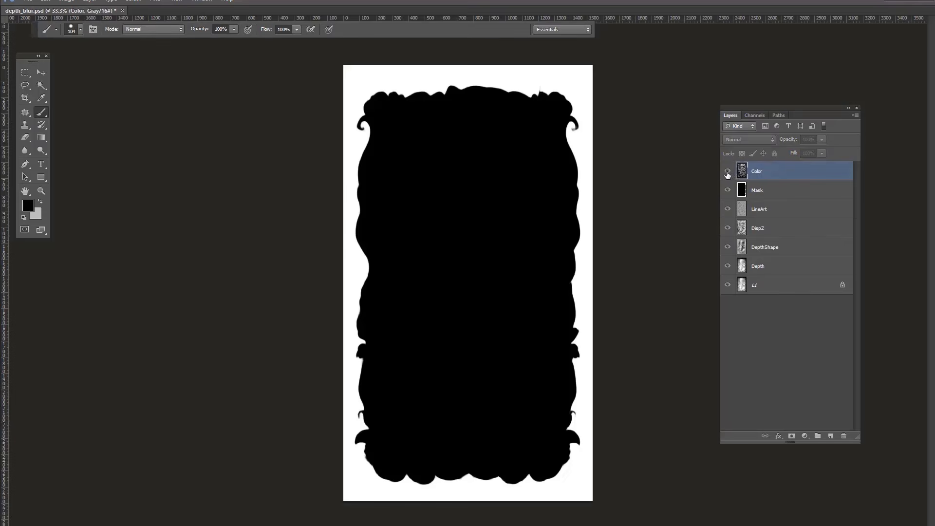
click(727, 173)
click(728, 190)
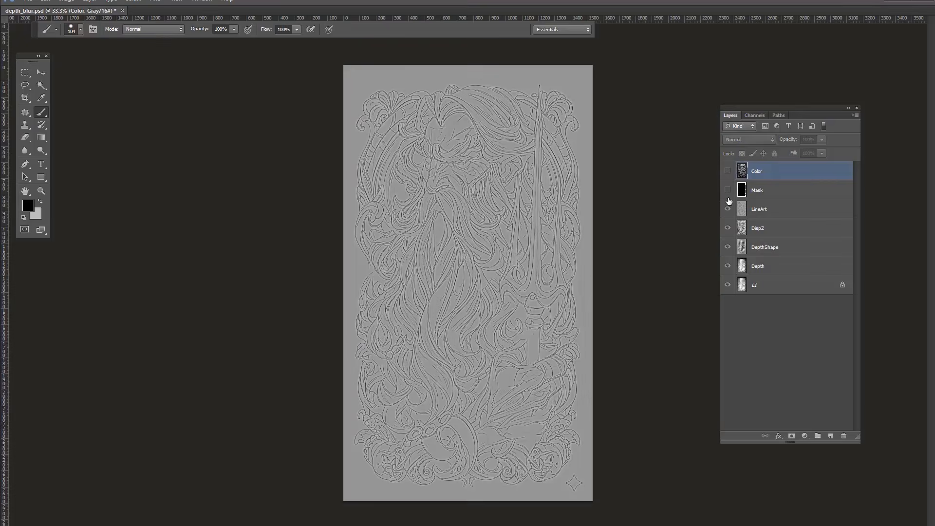
click(730, 209)
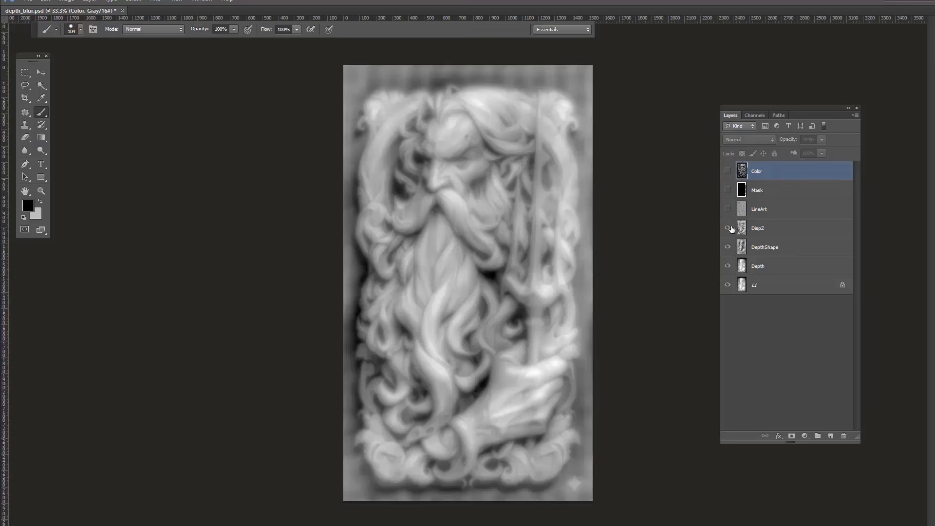
Examine the DispZ and DepthShape layers by switching their visibility, leaving DispZ hidden and DepthShape shown
click(729, 228)
click(729, 228)
click(731, 231)
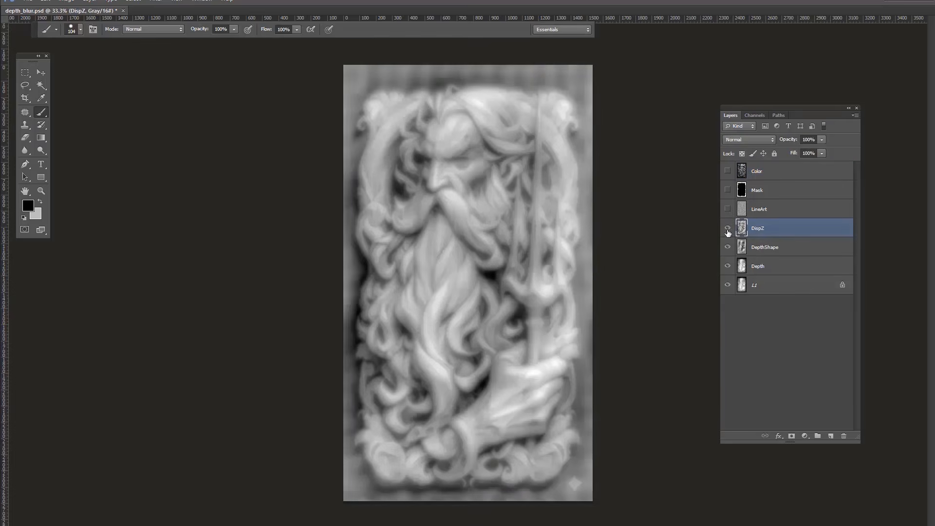
click(728, 228)
click(779, 252)
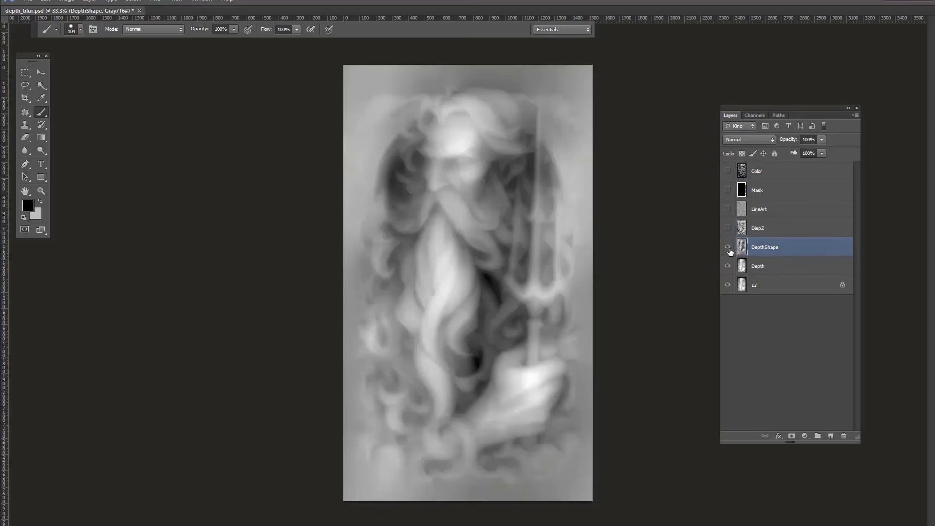
click(728, 248)
click(729, 248)
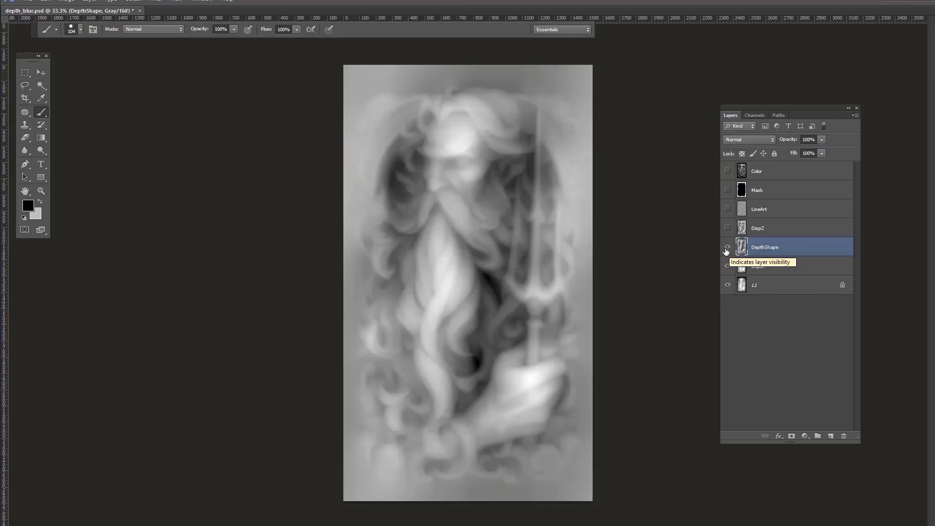
Hide the DepthShape layer, select Depth, and compare the two maps by switching DepthShape's visibility
click(728, 248)
click(756, 267)
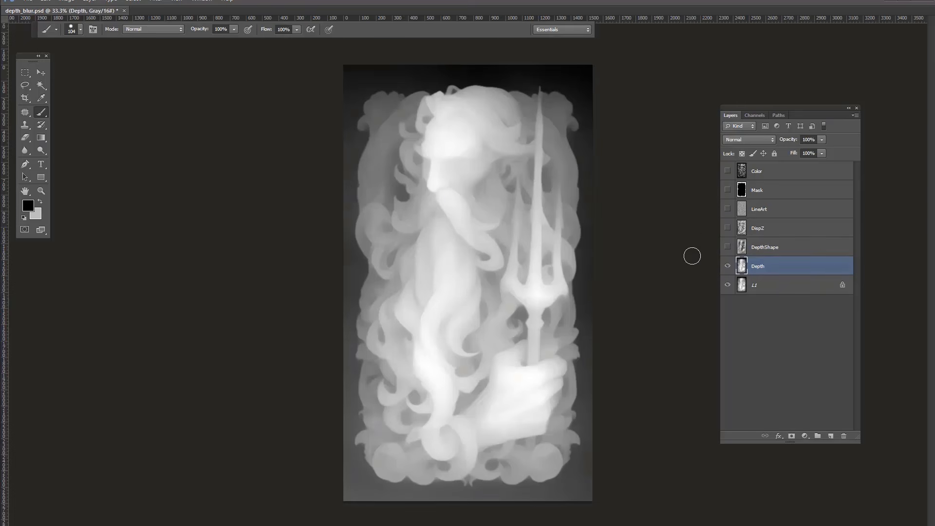
click(728, 248)
click(727, 247)
Make the DepthShape, DispZ, LineArt and Mask layers visible again, leaving Color hidden so the mask shows on top
drag(728, 247, 729, 209)
click(728, 172)
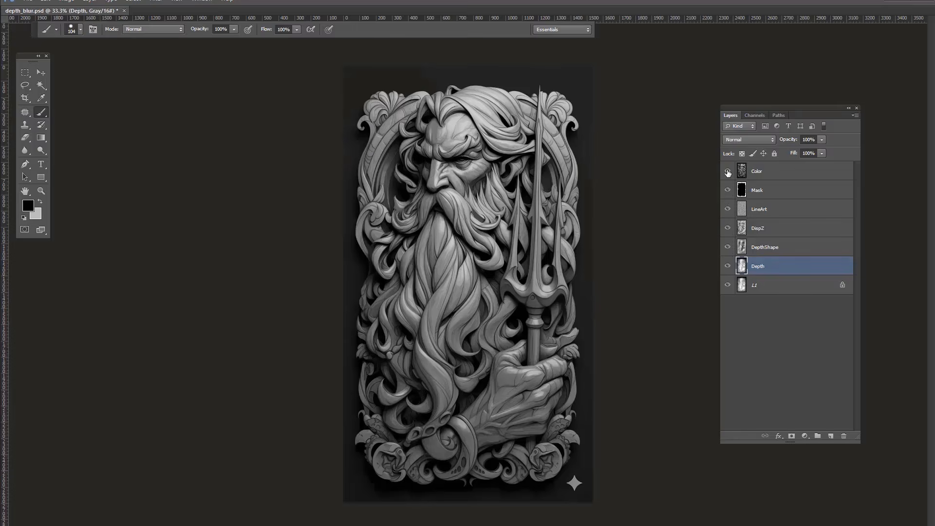
click(727, 172)
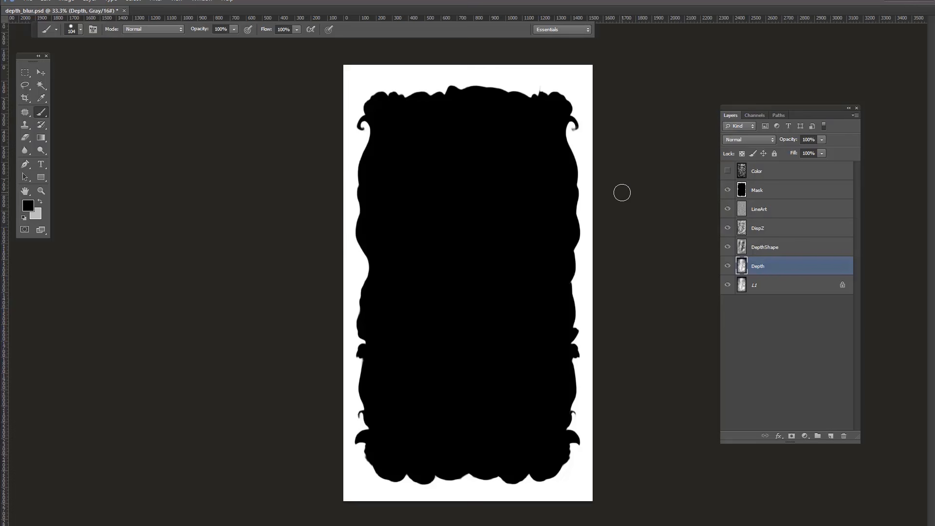
Check the color mode and bit depth of depth_blur.psd without changing them
click(67, 1)
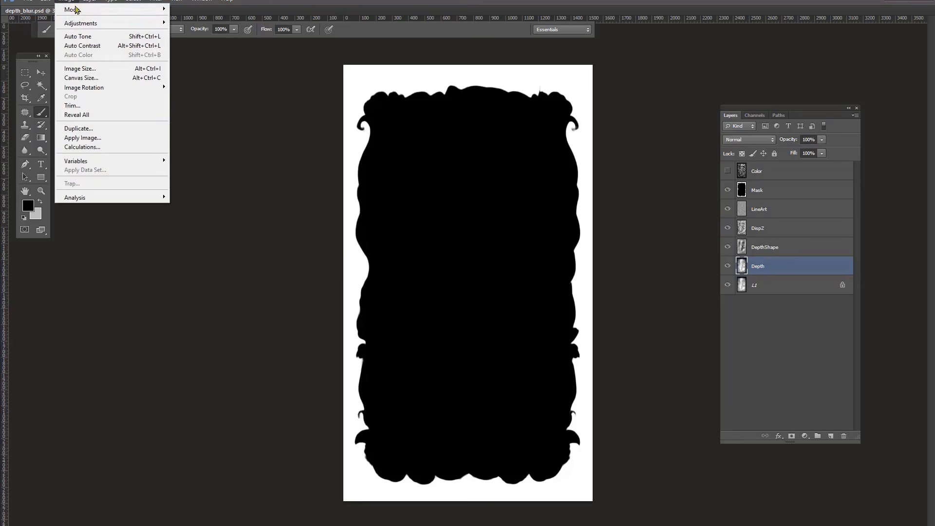
mouse_move(73, 9)
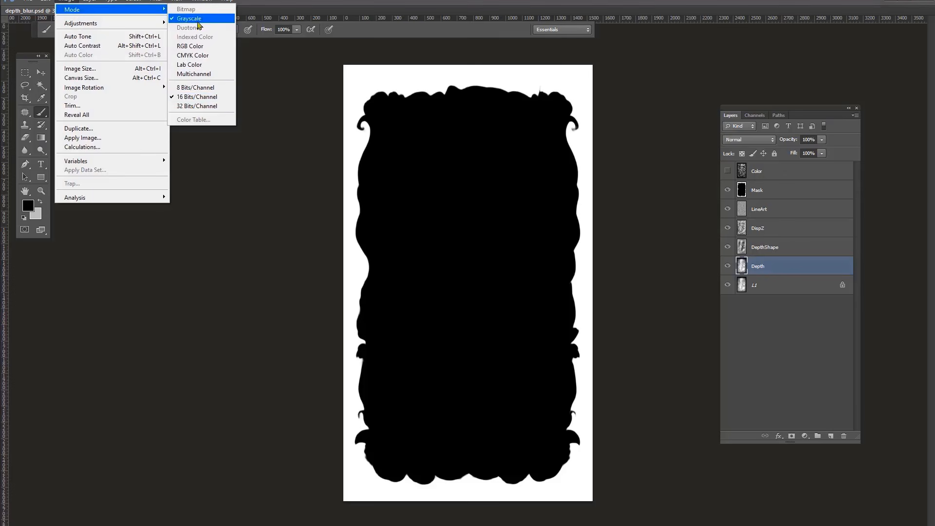
click(717, 99)
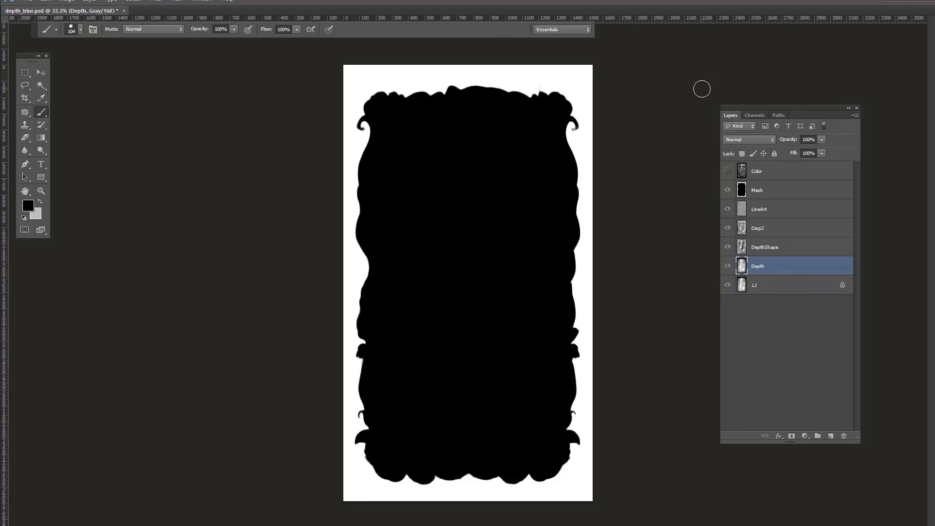
Switch back to ZBrush and apply the ZDepthPlus depth to a plane
click(888, 1)
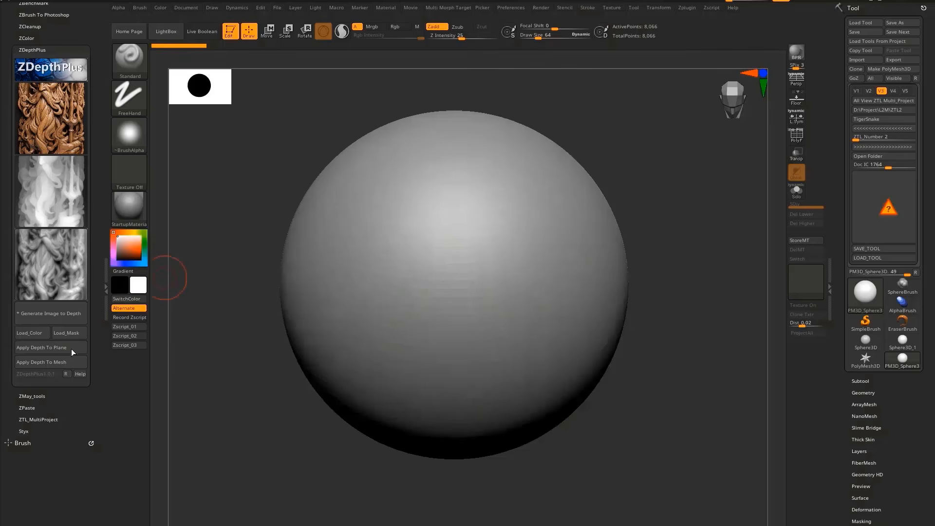
click(29, 349)
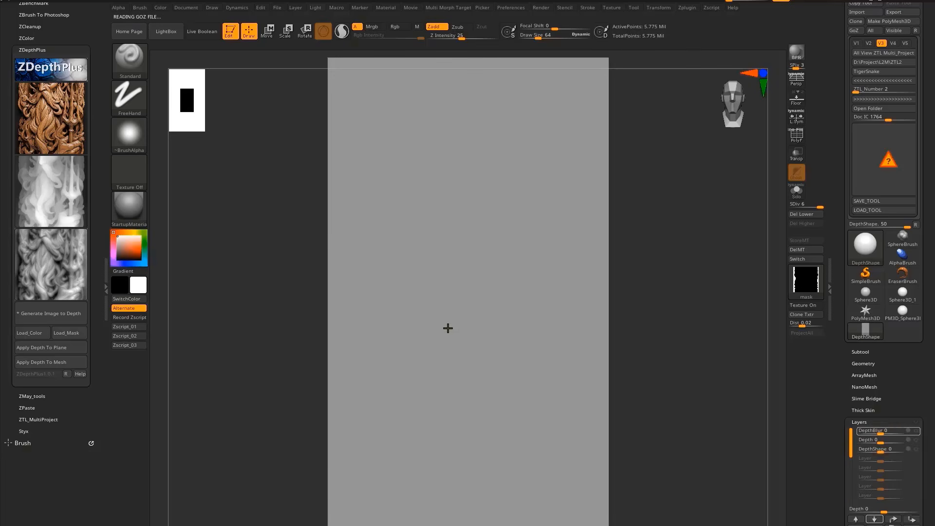
Compare the generated relief with and without its texture, leaving the texture display off
right_drag(448, 328, 682, 395)
click(801, 306)
click(801, 305)
click(802, 306)
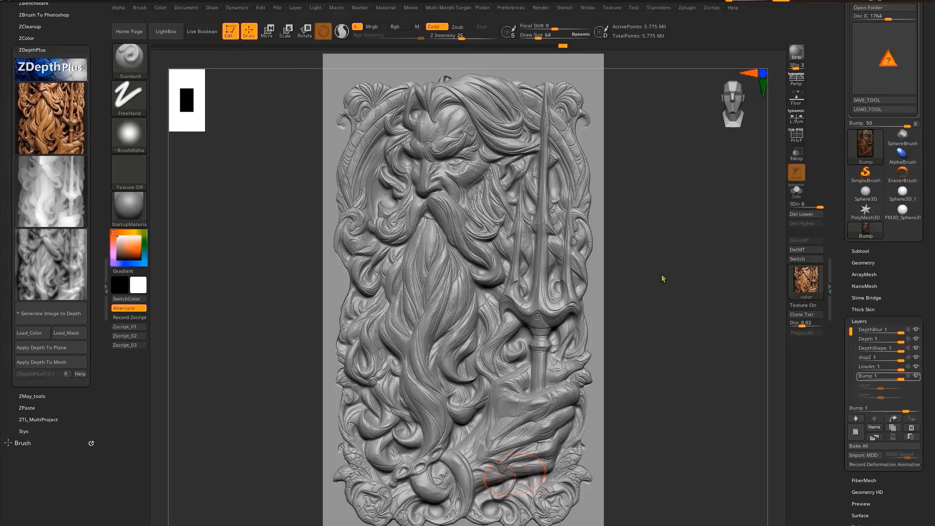
Reduce the brush's Draw Size to about 17
key(space)
drag(689, 265, 682, 265)
key(space)
drag(711, 173, 705, 175)
Hide the relief's sculpt layers one by one, from Bump, LineArt and dispZ through DepthShape, Depth and DepthBlur
click(881, 338)
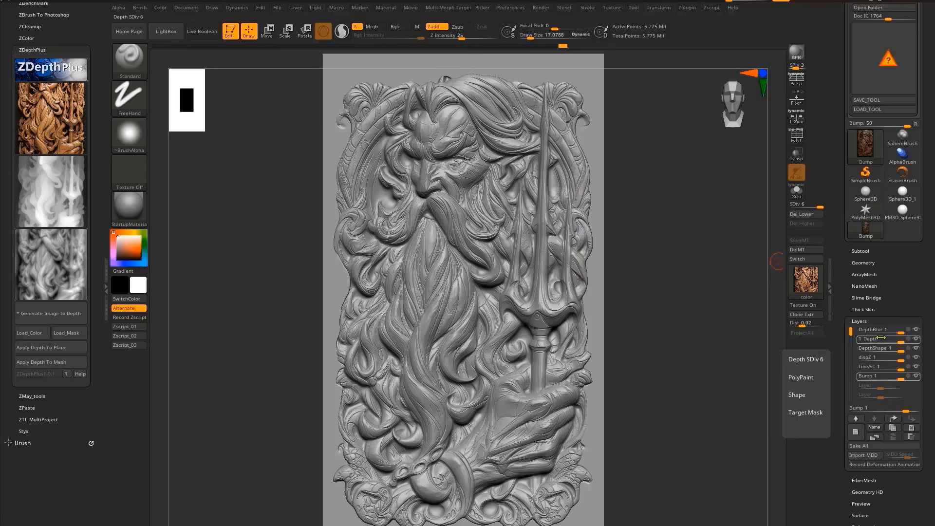
click(877, 359)
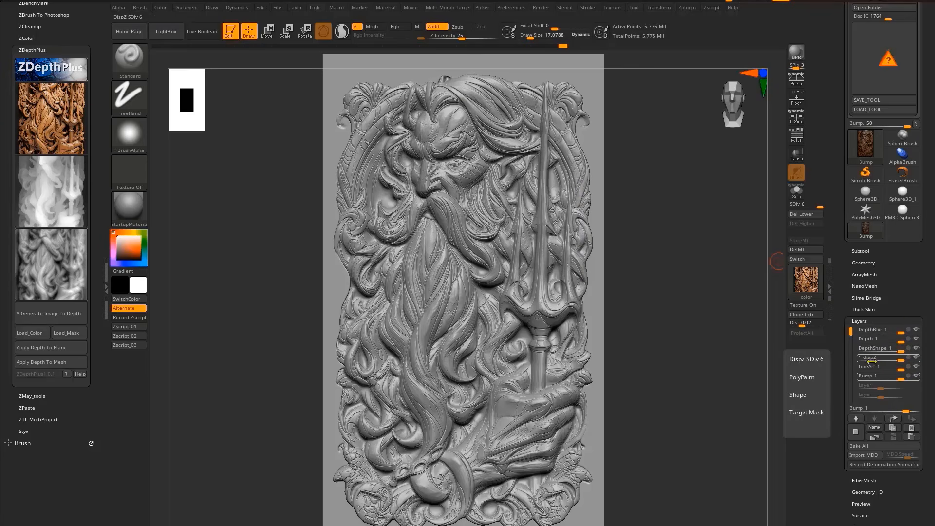
click(911, 377)
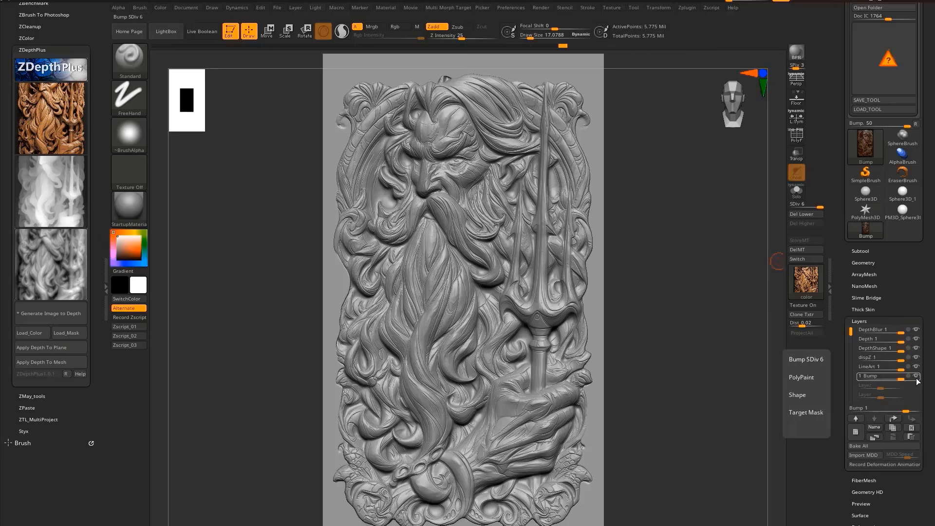
click(916, 376)
click(915, 367)
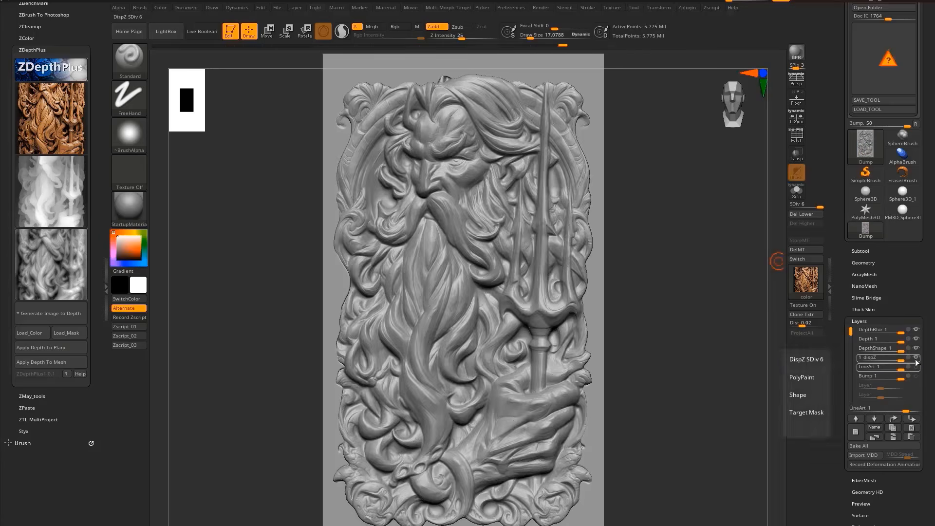
click(916, 357)
click(916, 348)
click(916, 339)
click(911, 330)
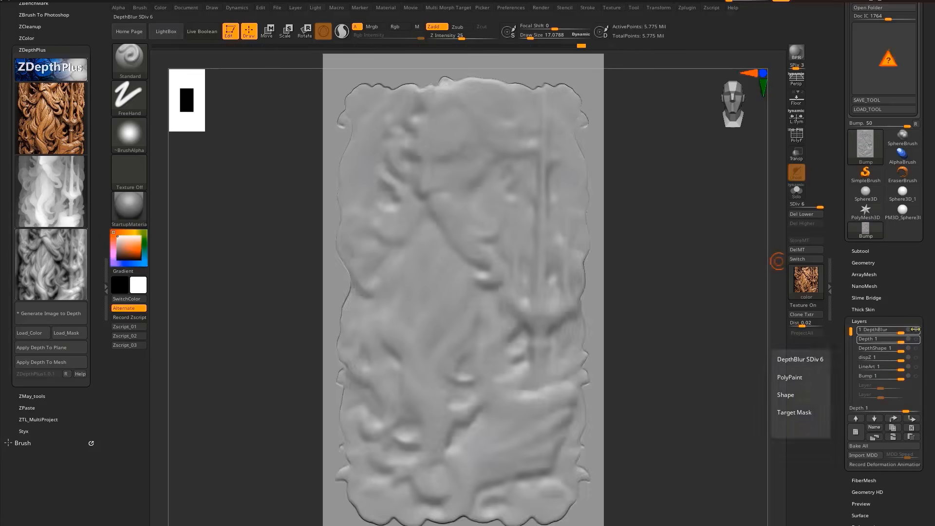
click(916, 330)
Show only the DepthBlur layer and examine its soft base shapes around the face and beard
click(916, 330)
drag(612, 322, 626, 289)
alt+right_drag(538, 292, 520, 277)
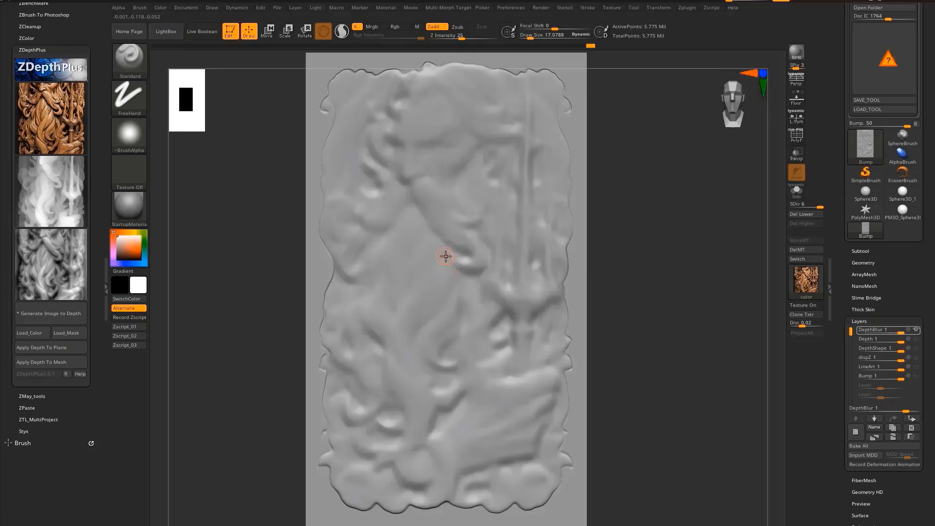
mouse_move(433, 210)
right_down()
mouse_move(548, 209)
mouse_move(440, 207)
right_up()
right_drag(420, 152, 425, 180)
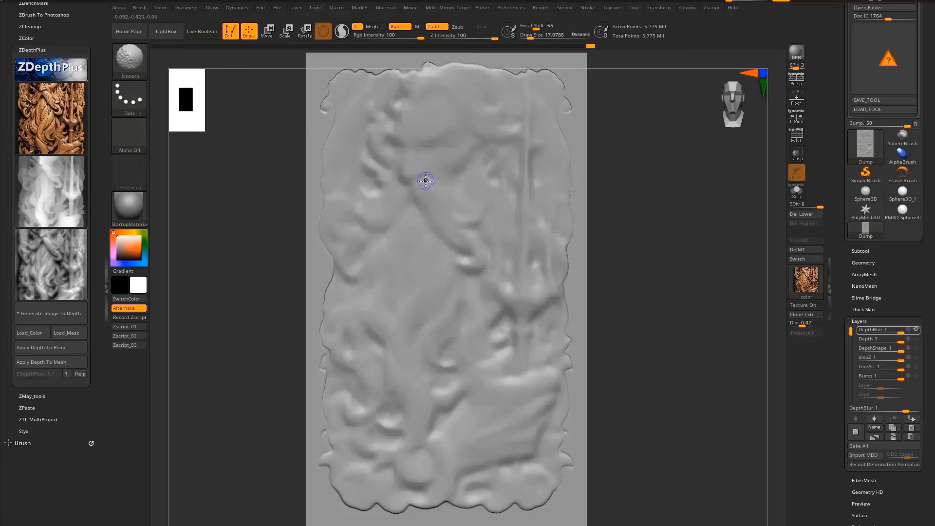
Show the Depth layer together with DepthBlur and examine the combined relief
click(916, 339)
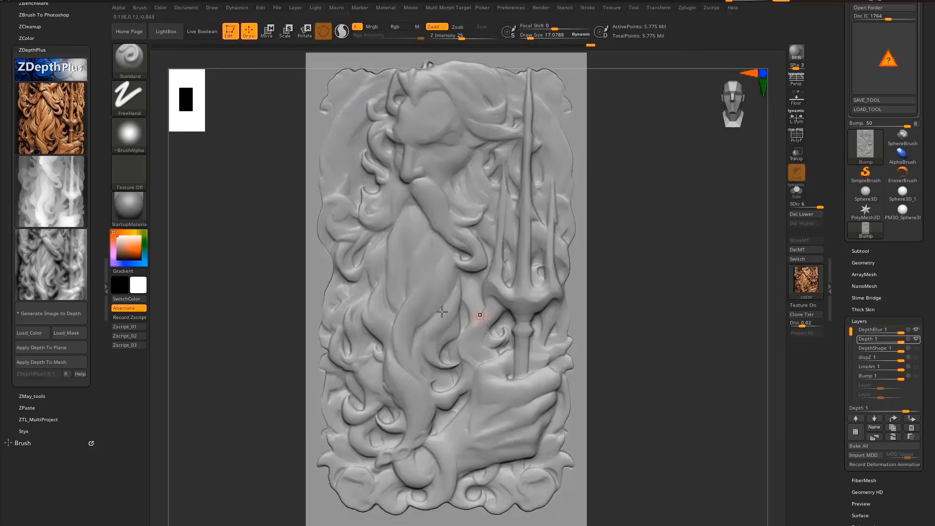
shift+drag(417, 300, 569, 206)
mouse_move(425, 294)
right_down()
mouse_move(455, 294)
mouse_move(418, 273)
right_up()
Isolate the DepthShape layer and strengthen its relief by duplicating it and merging the copy down
click(917, 340)
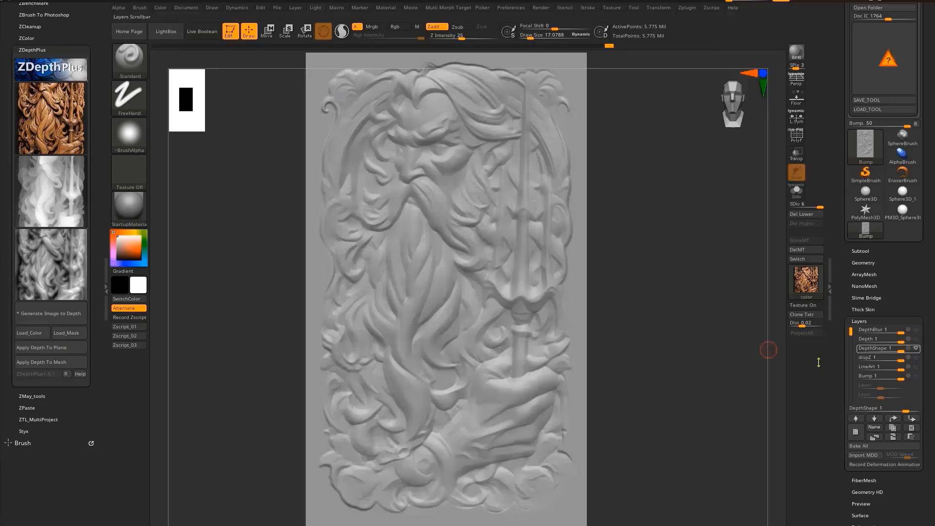
click(889, 429)
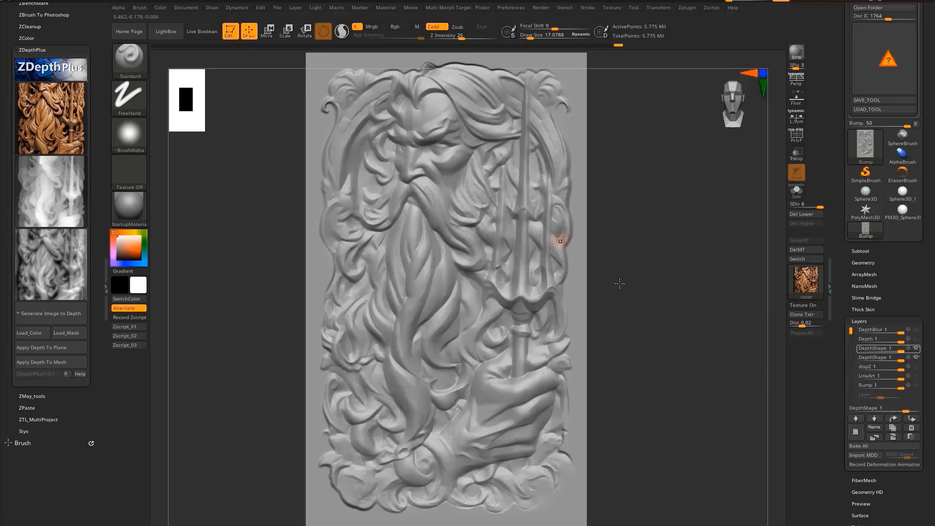
click(893, 436)
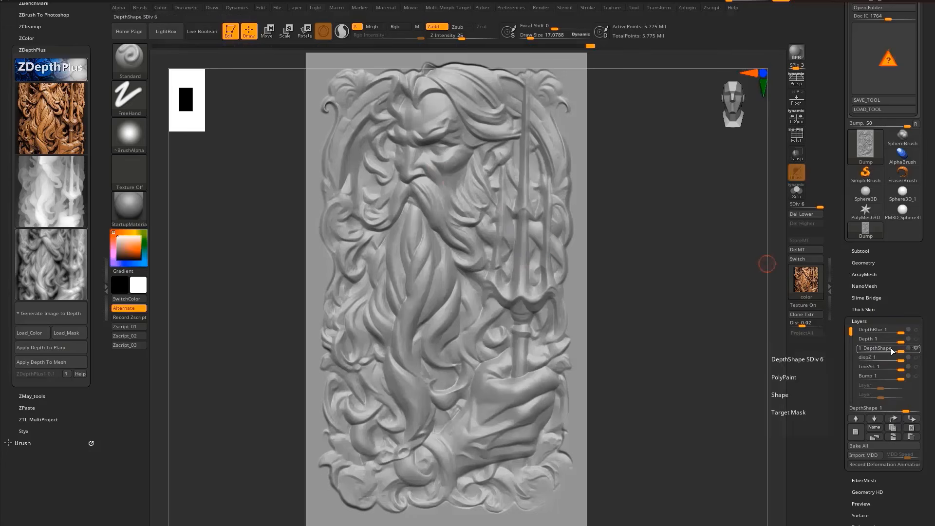
Examine the strengthened DepthShape relief and enlarge the brush's Draw Size to about 51
right_drag(432, 176, 470, 186)
right_click(471, 187)
click(475, 188)
right_drag(704, 194, 501, 171)
right_drag(489, 337, 706, 319)
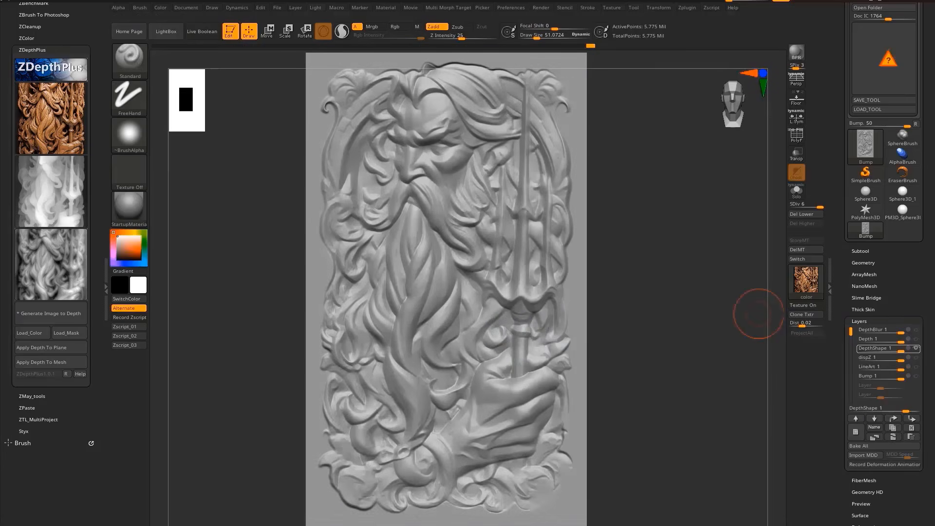
Show the dispZ and LineArt layers and lower the LineArt intensity to 0.5
click(917, 358)
click(917, 365)
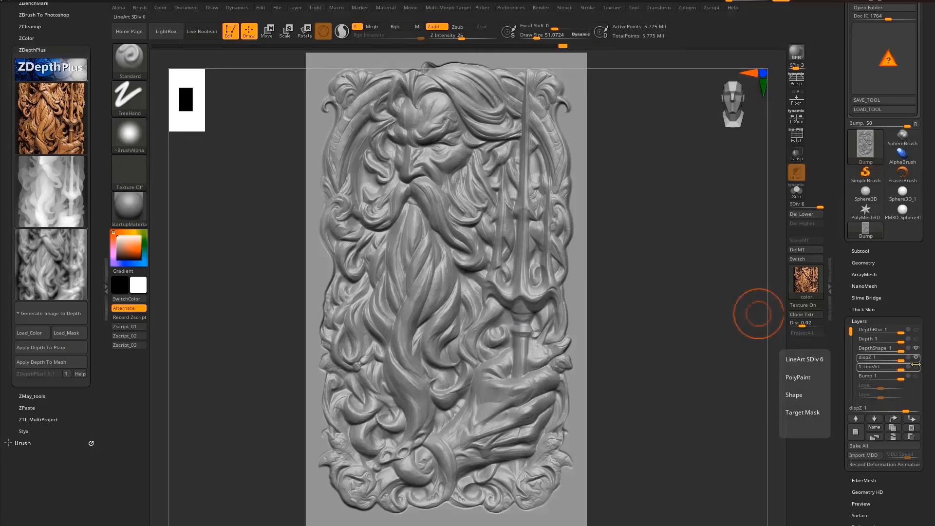
click(917, 367)
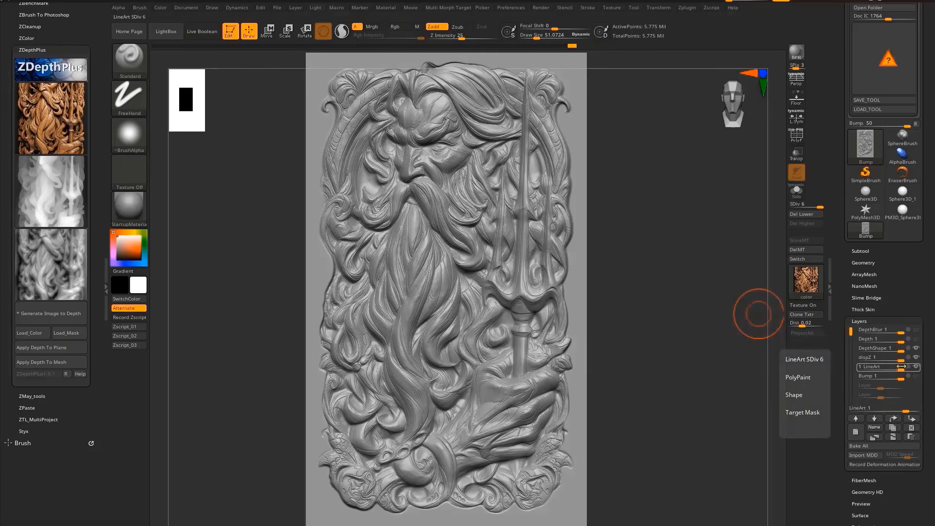
drag(889, 368, 890, 372)
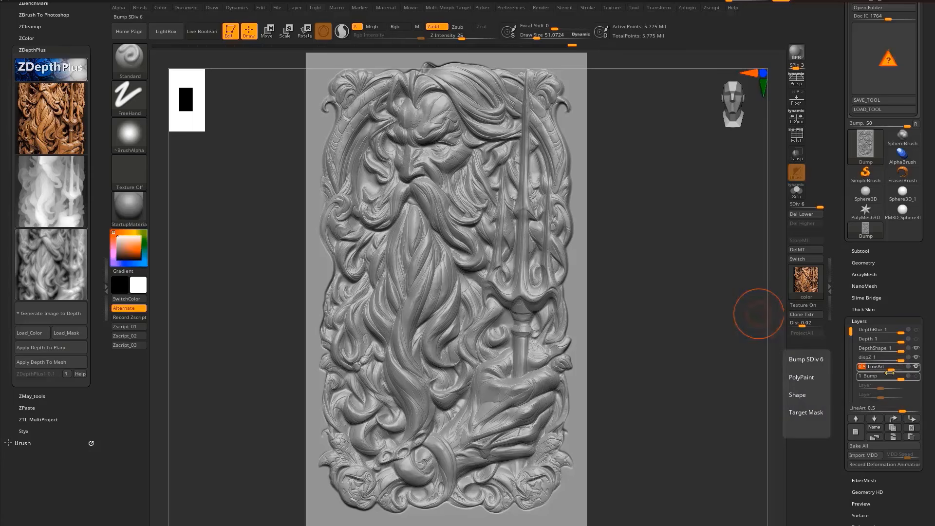
Show the Bump layer at an intensity of 0.5 and turn the Depth and DepthBlur layers back on
click(893, 377)
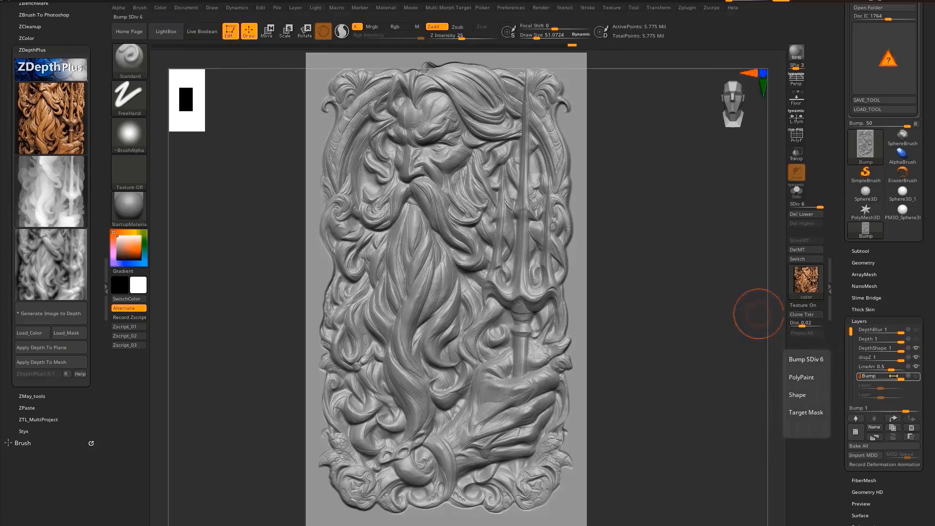
drag(894, 376, 884, 376)
click(918, 339)
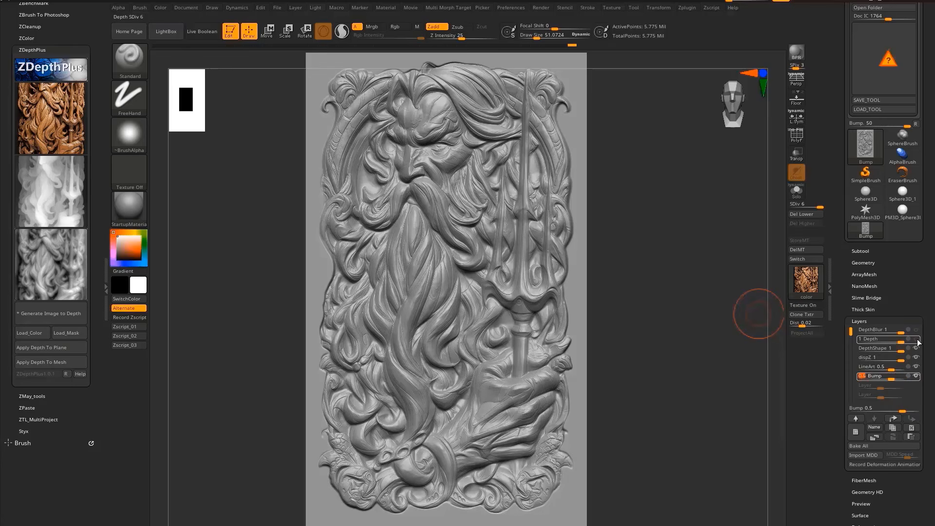
click(917, 339)
click(916, 330)
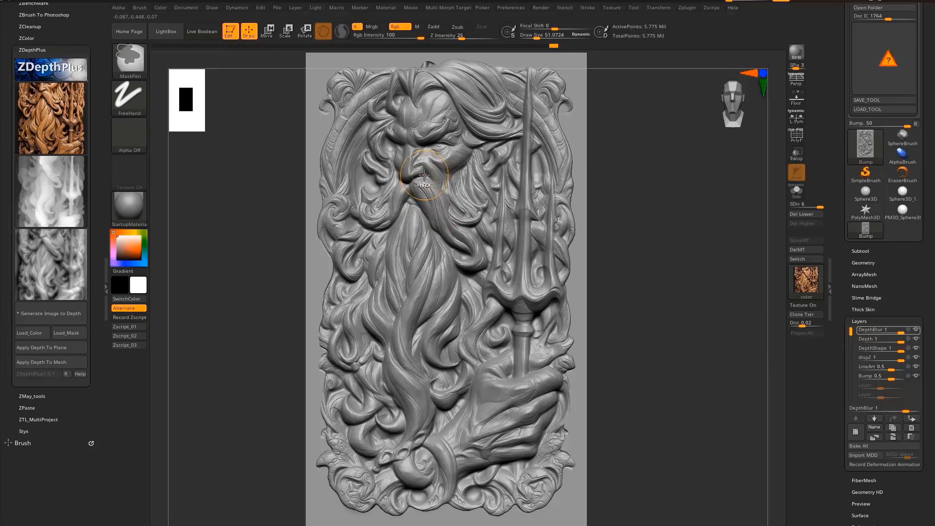
Examine the combined relief's face, beard and trident up close, comparing it with and without the Depth layer
mouse_move(432, 202)
alt+right_down()
mouse_move(441, 263)
mouse_move(512, 251)
mouse_move(430, 242)
alt+right_up()
mouse_move(437, 183)
alt+right_down()
mouse_move(445, 119)
mouse_move(490, 214)
mouse_move(463, 153)
mouse_move(477, 105)
alt+right_up()
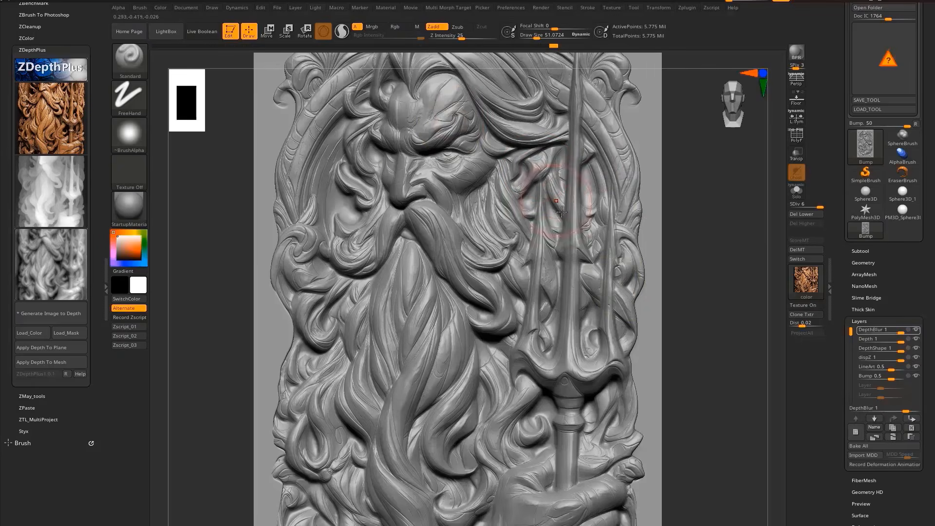
ctrl+right_drag(553, 199, 538, 200)
right_click(541, 297)
mouse_move(604, 219)
right_down()
mouse_move(545, 244)
mouse_move(608, 270)
right_up()
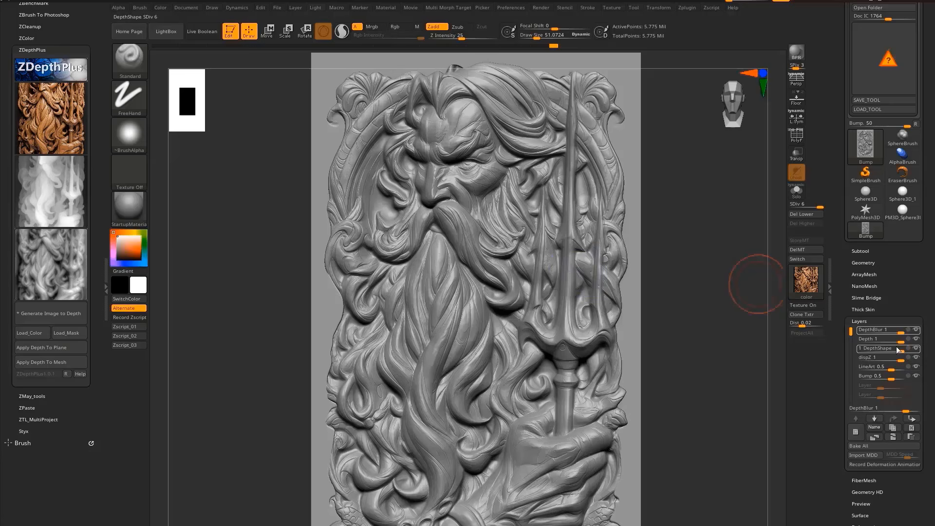
mouse_move(888, 348)
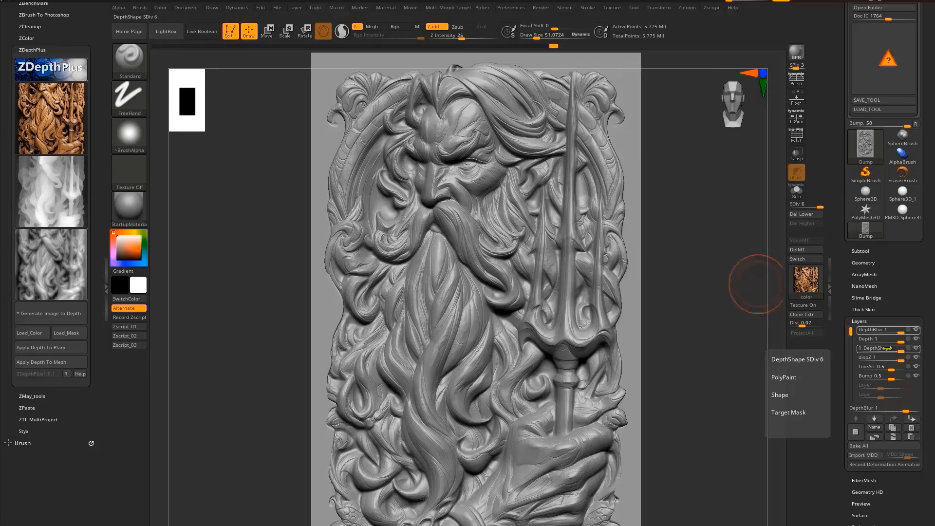
click(916, 340)
click(915, 340)
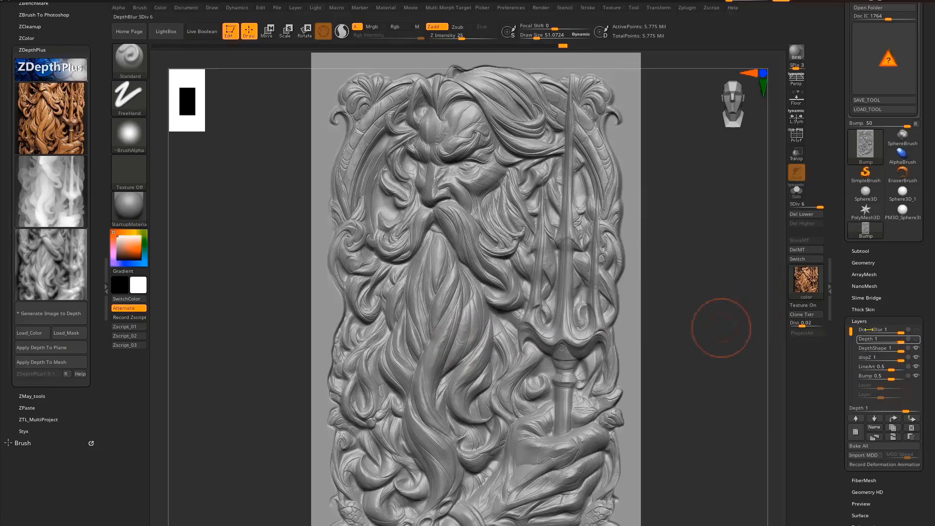
right_drag(463, 349, 369, 291)
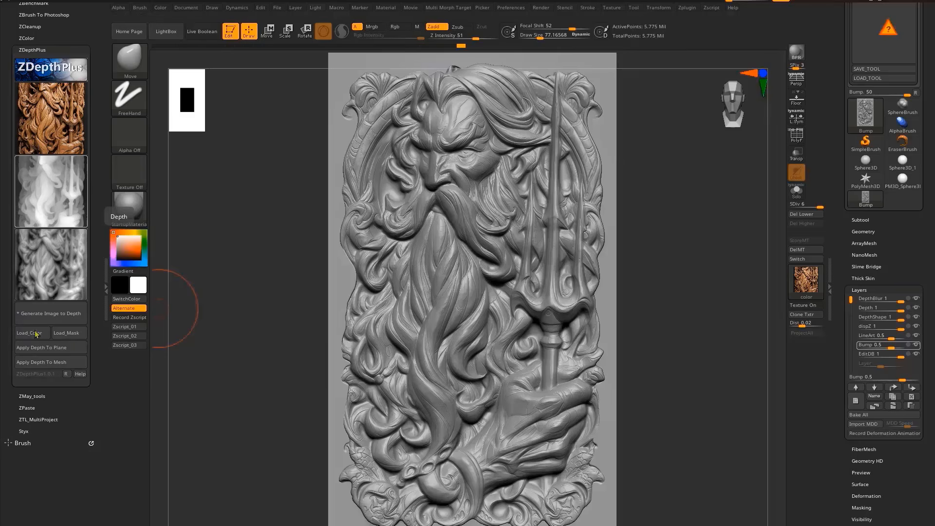
Load the color map onto the relief and compare the textured and untextured surface
click(35, 333)
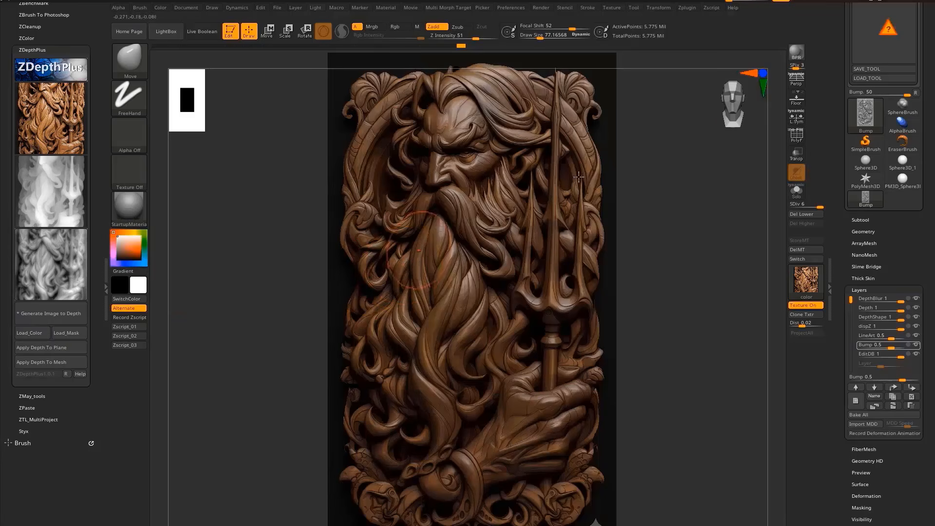
click(801, 305)
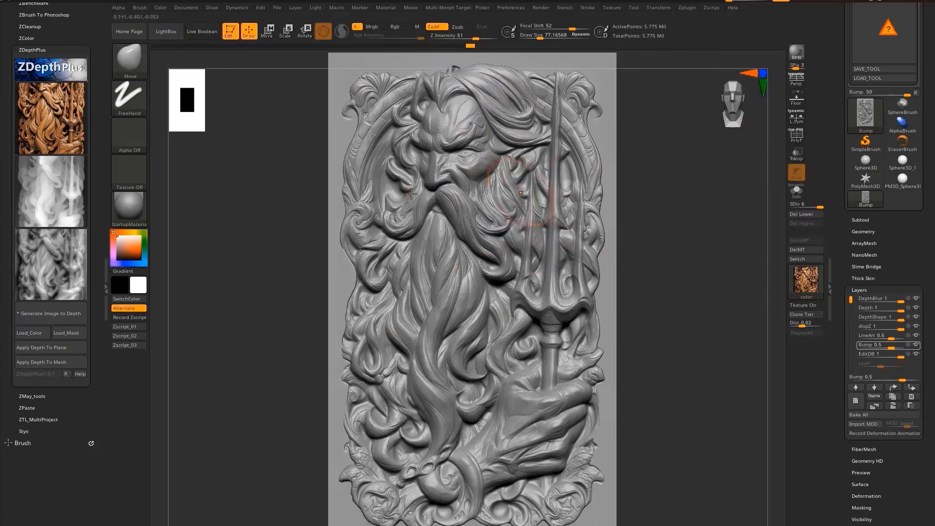
click(800, 305)
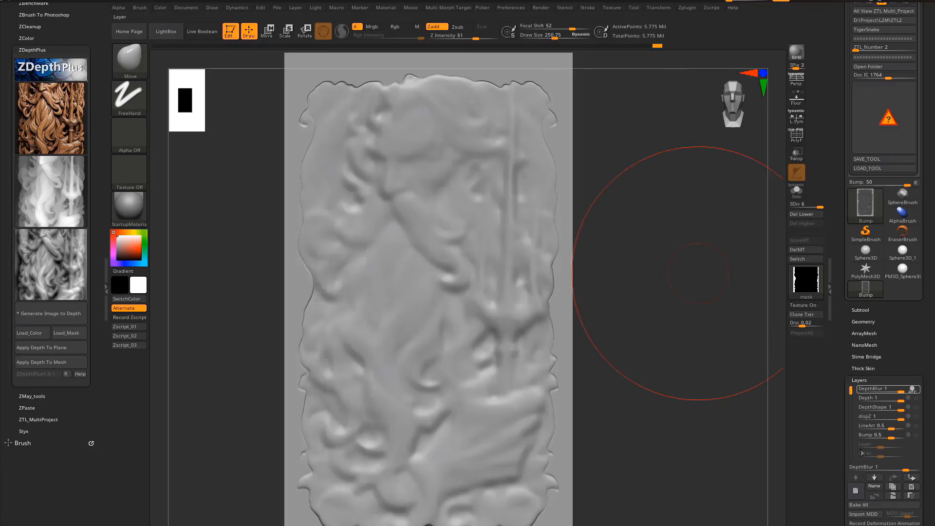
Add a new sculpt layer to the relief and name it EditDB
click(856, 490)
click(868, 487)
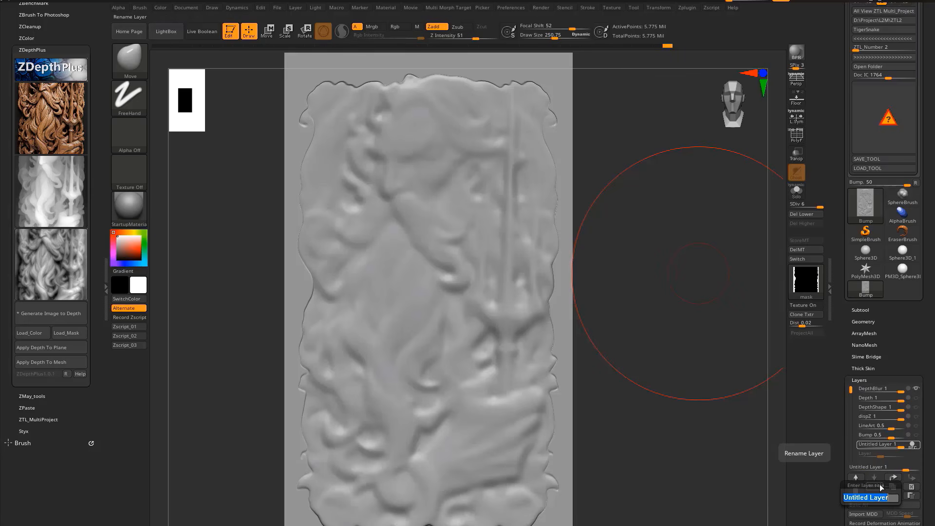
text(E)
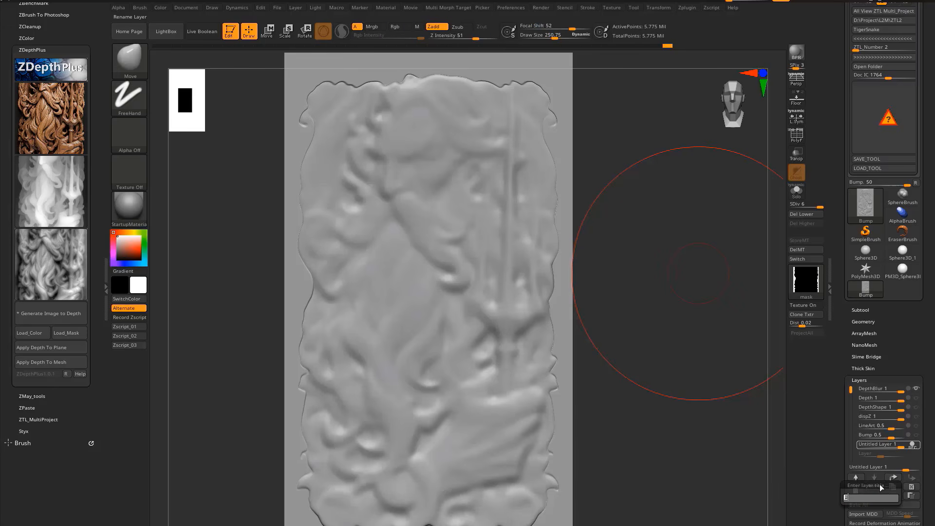
text(dit)
text(D)
text(D)
key(Return)
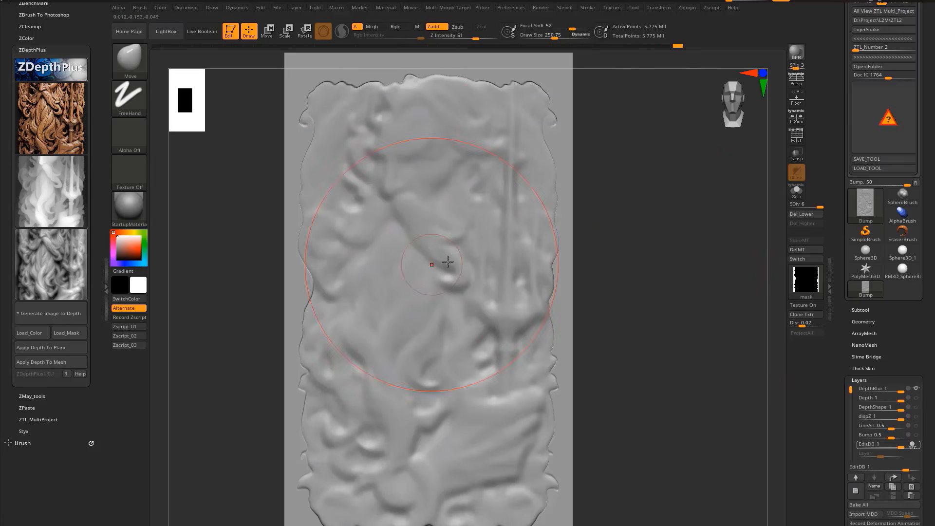
Turn the Depth, DepthShape, dispZ, LineArt and Bump layers back on so the full relief is displayed
mouse_move(916, 451)
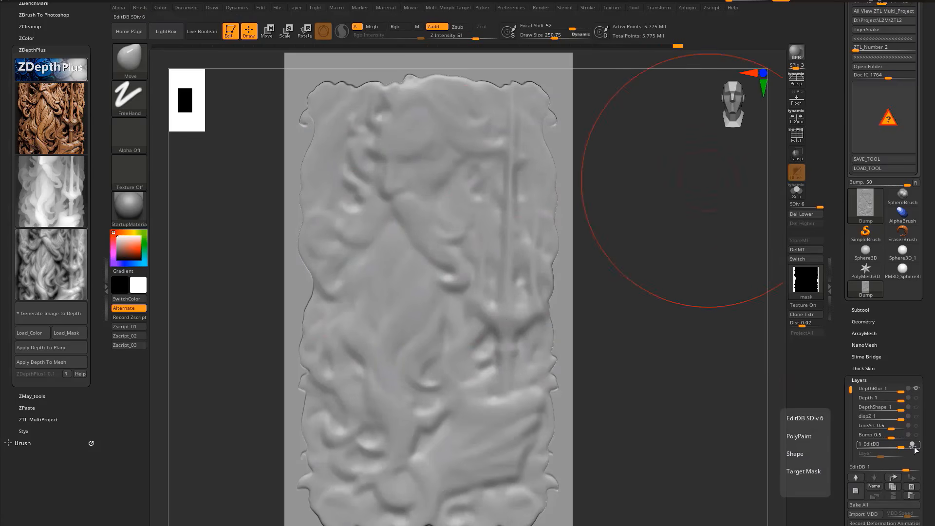
click(907, 389)
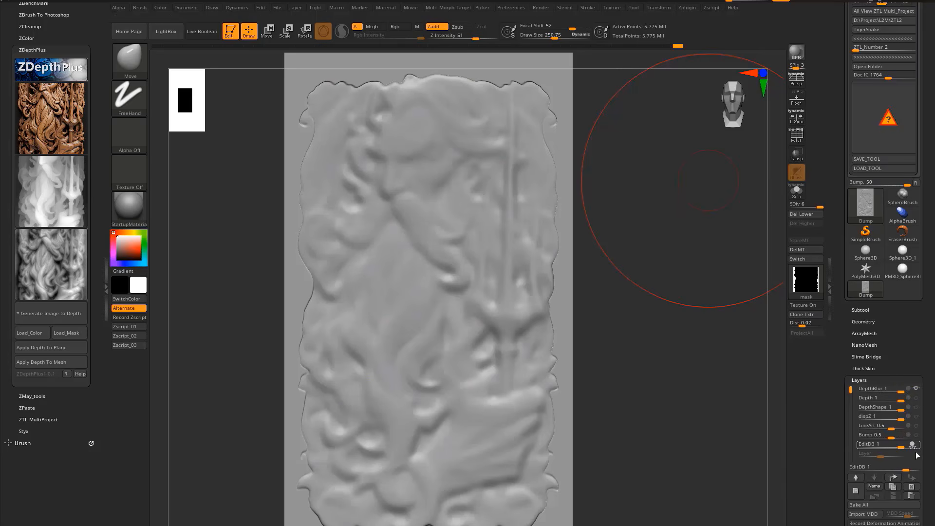
click(916, 389)
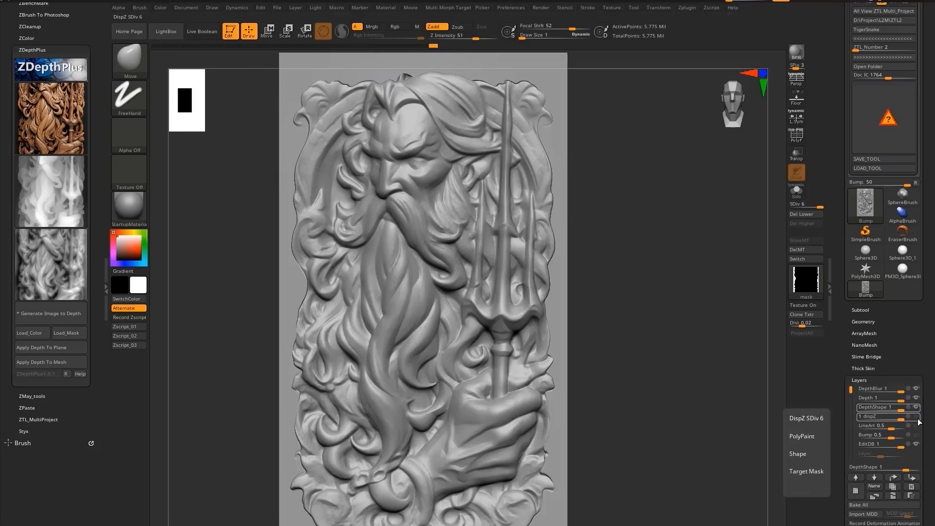
drag(898, 454, 897, 284)
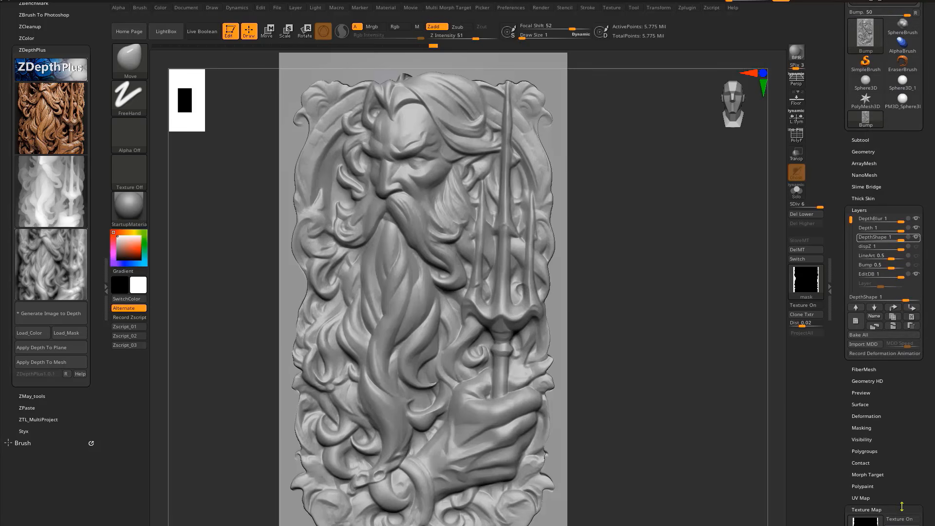
drag(890, 504, 891, 442)
click(916, 186)
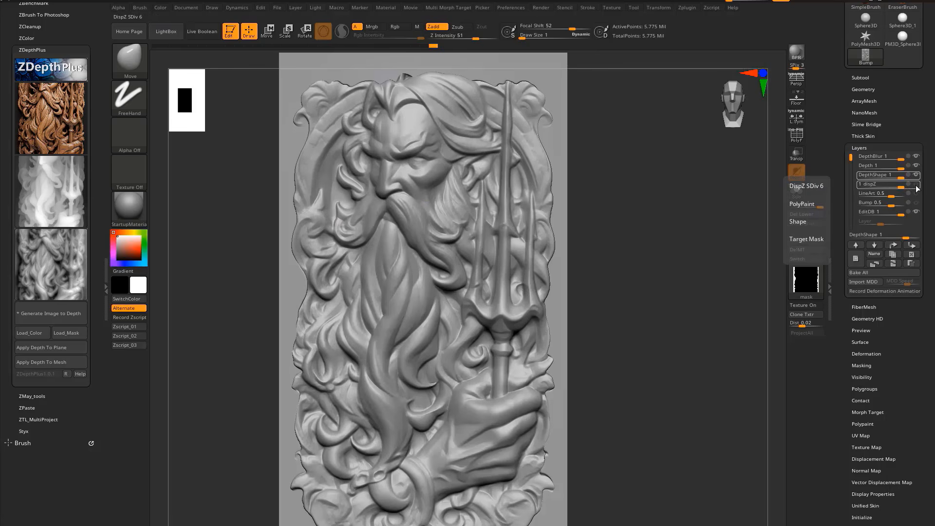
click(918, 194)
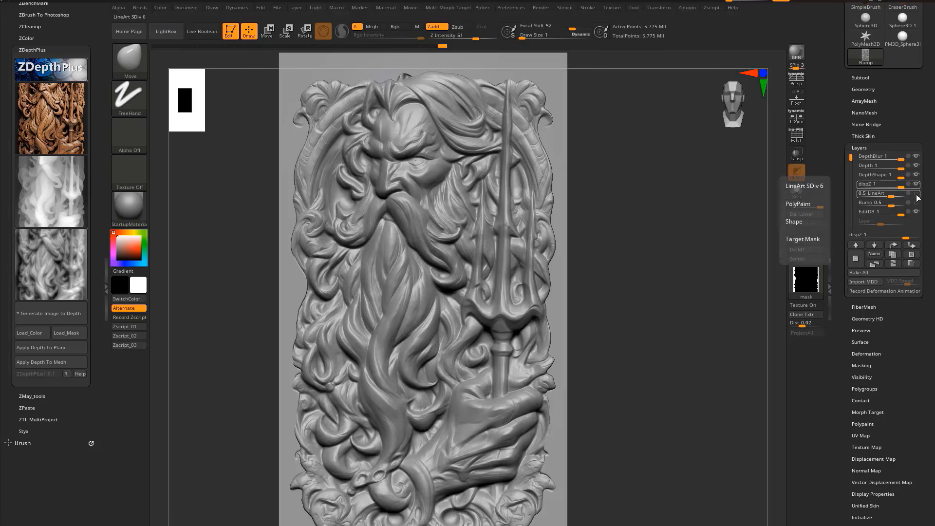
click(918, 204)
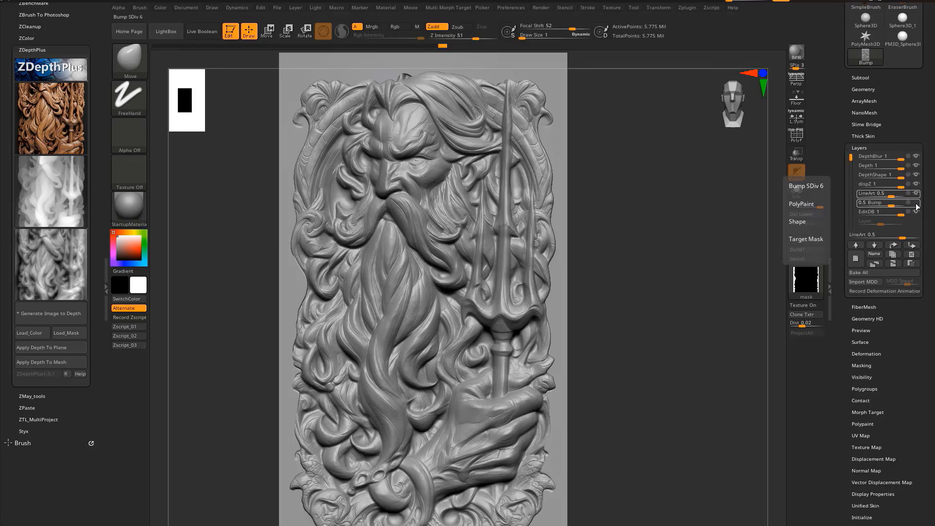
click(916, 203)
Try applying the depth maps to a plane with the mask skipped, and to the existing layered relief mesh
right_click(424, 313)
mouse_move(448, 267)
right_down()
mouse_move(496, 258)
mouse_move(459, 242)
right_up()
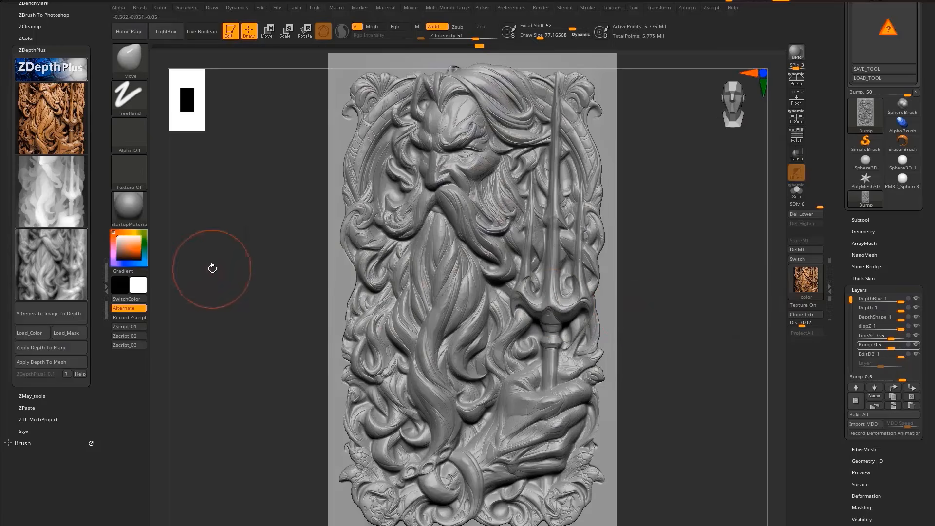
key(space)
drag(213, 268, 188, 265)
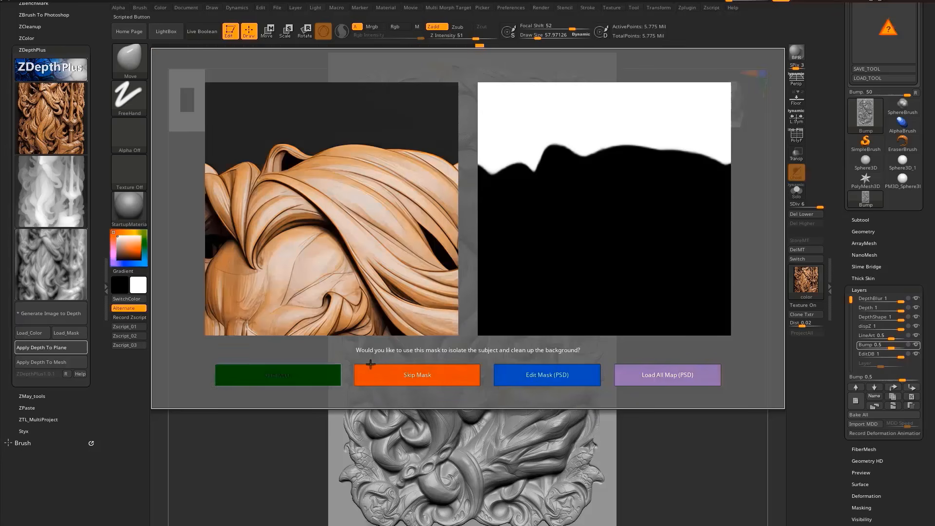
click(458, 377)
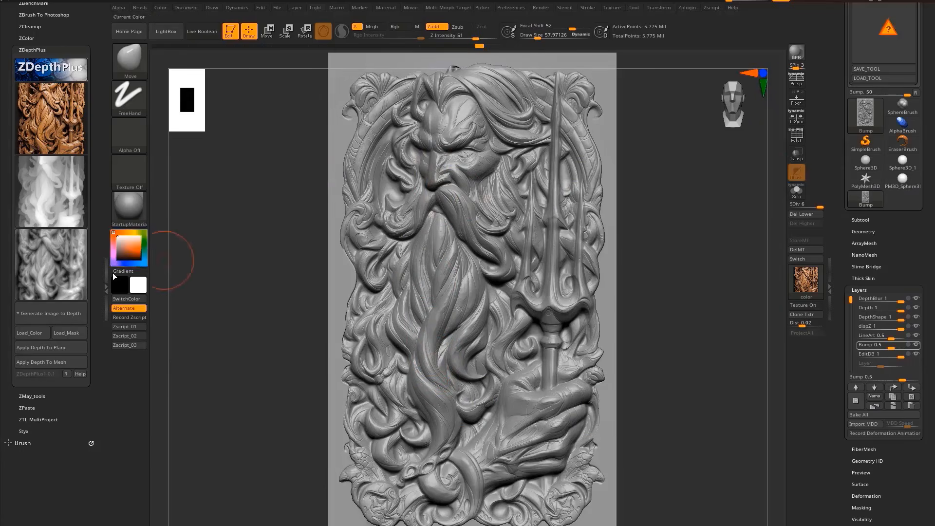
click(36, 363)
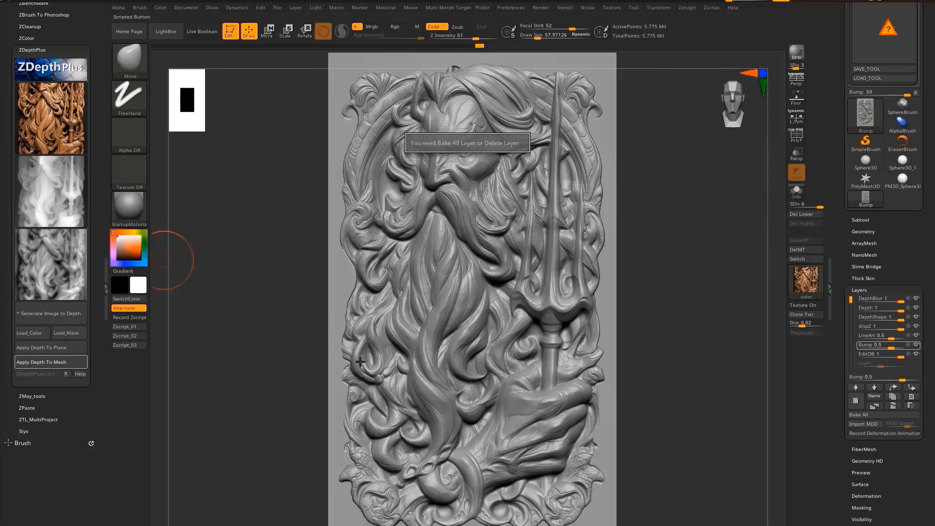
Switch to the PM3D sphere, show its wireframe and convert it into a new PolyMesh3D
click(899, 189)
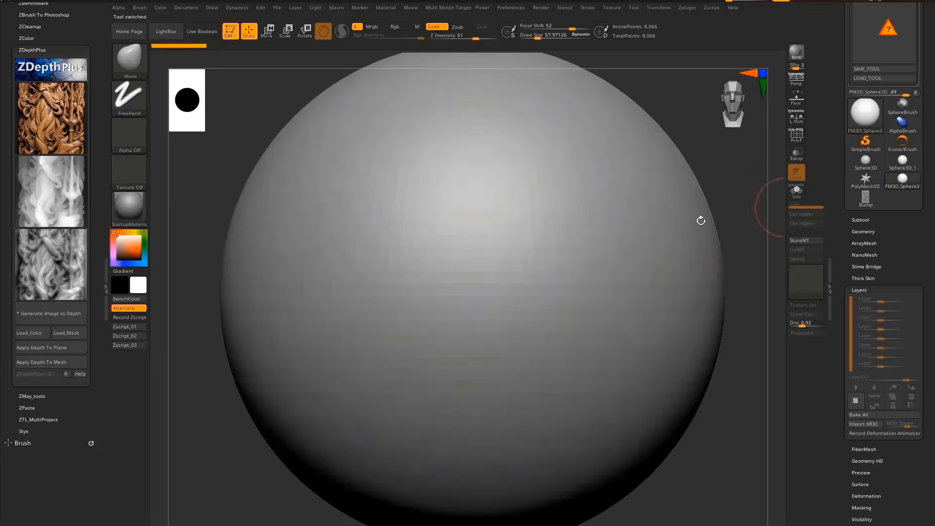
key(shift+f)
ctrl+right_drag(539, 273, 682, 214)
drag(929, 146, 933, 250)
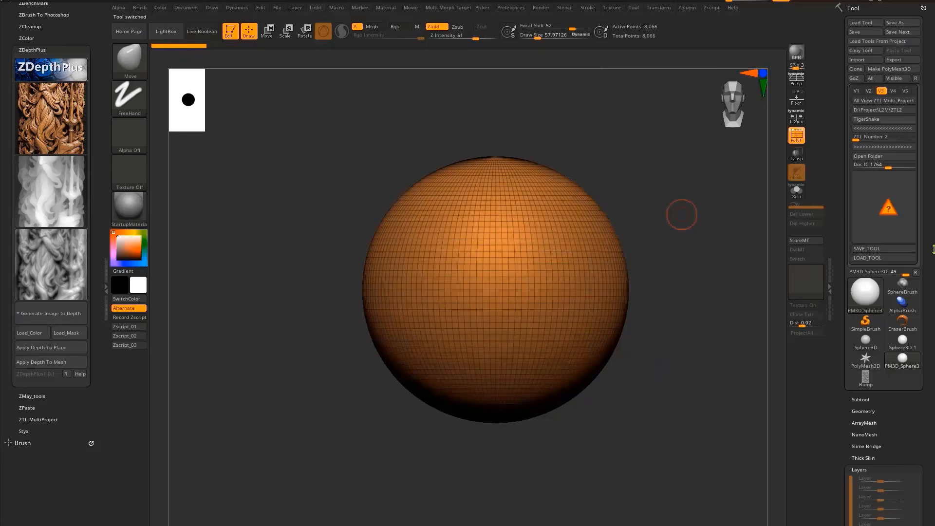
click(908, 70)
mouse_move(521, 270)
right_down()
mouse_move(513, 330)
mouse_move(475, 322)
mouse_move(474, 307)
mouse_move(469, 321)
right_up()
key(space)
drag(468, 321, 474, 320)
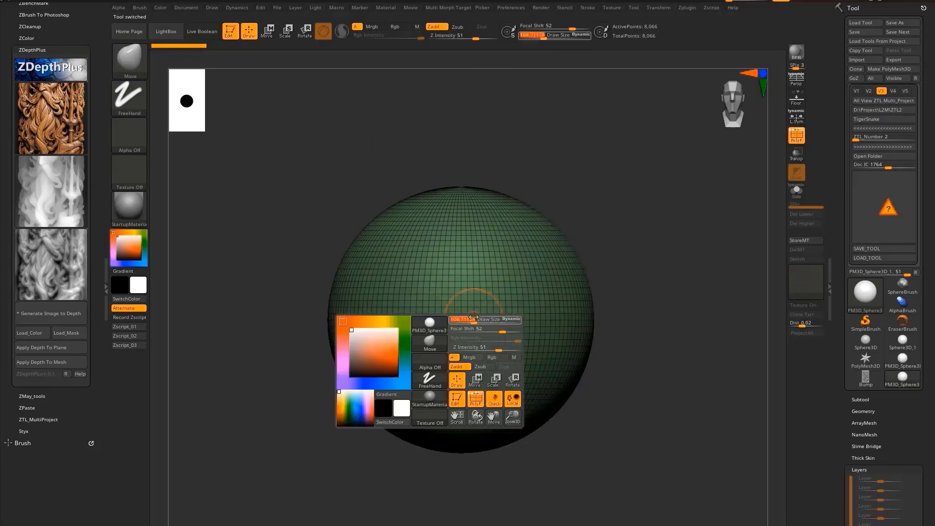
Stretch the sphere along its vertical Y axis into an egg shape and return to draw mode
key(w)
mouse_move(461, 284)
right_down()
mouse_move(461, 250)
mouse_move(461, 273)
right_up()
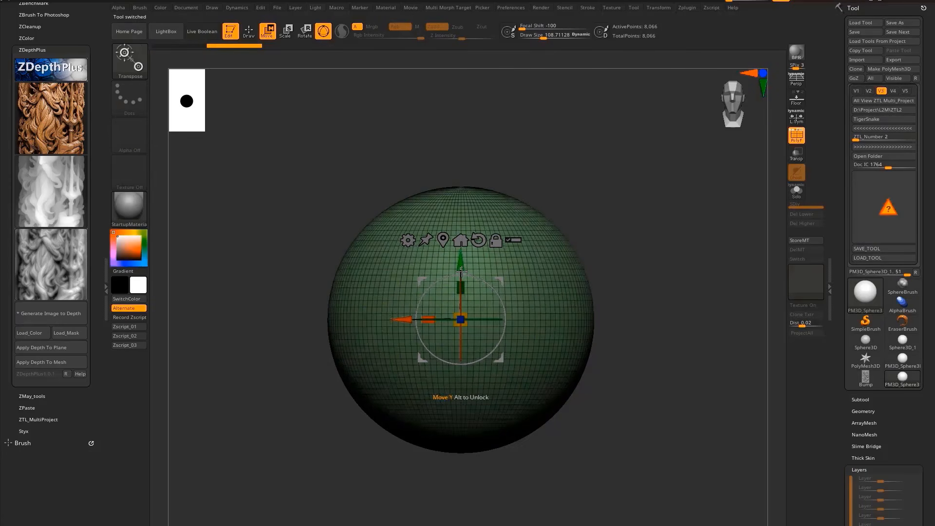
drag(465, 287, 463, 267)
key(q)
Check the egg's flattened UV layout, load the color map onto the mesh and hide the wireframe
drag(931, 370, 932, 153)
click(872, 243)
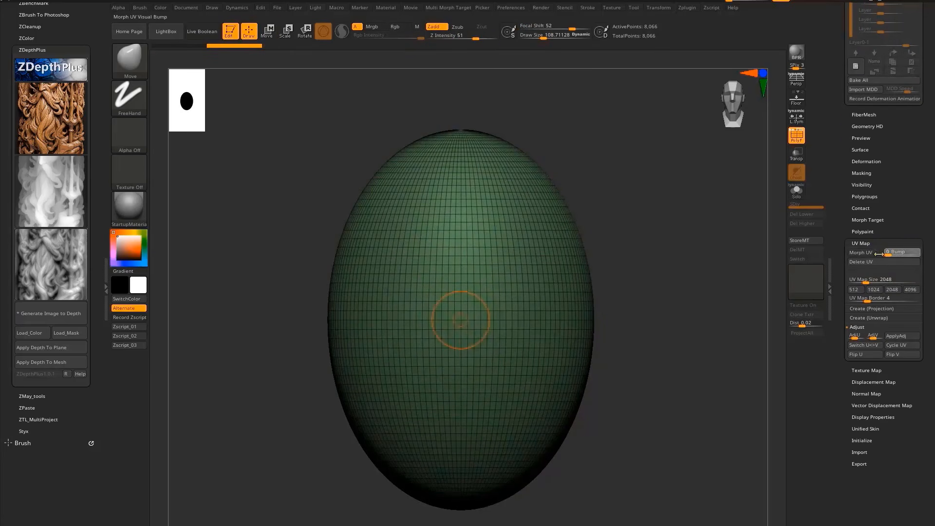
click(860, 253)
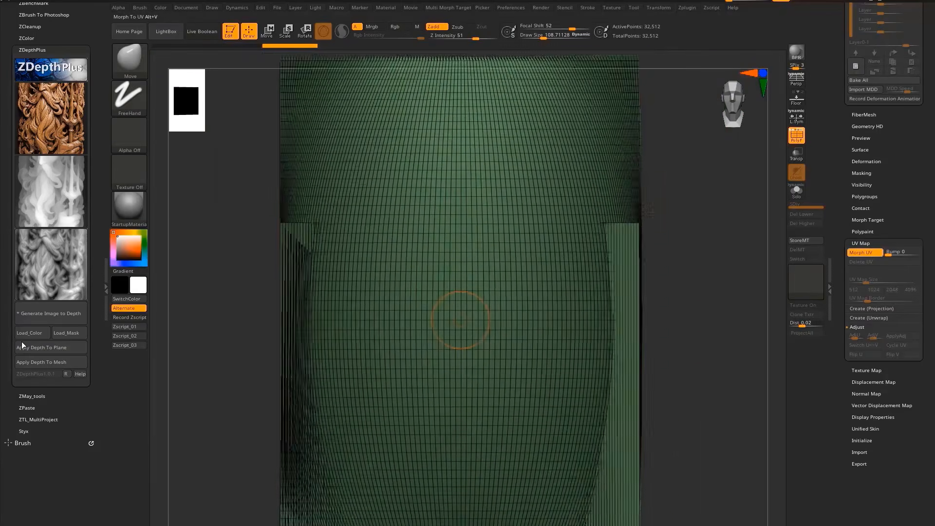
click(22, 344)
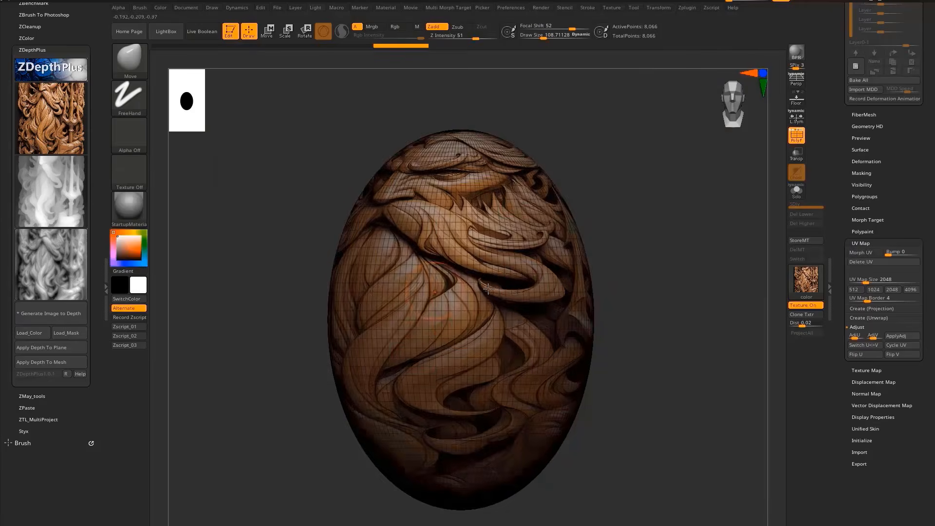
key(shift+f)
Inspect the textured egg, check its flattened UV layout once more and turn the texture display off
right_drag(593, 269, 530, 213)
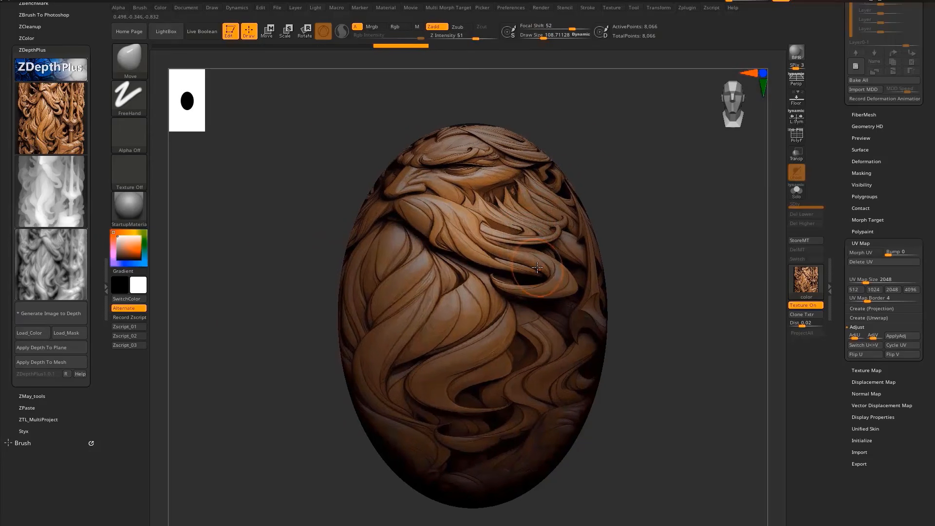
alt+right_drag(537, 267, 515, 266)
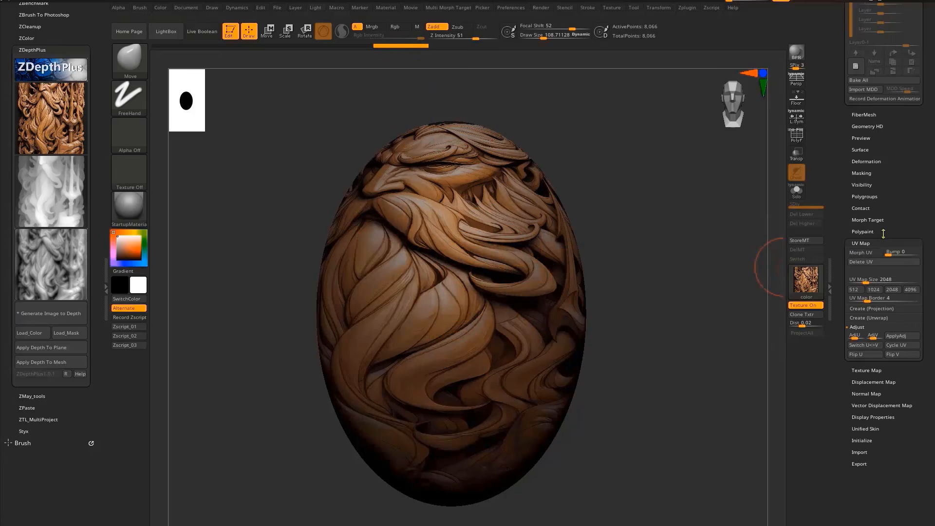
click(866, 253)
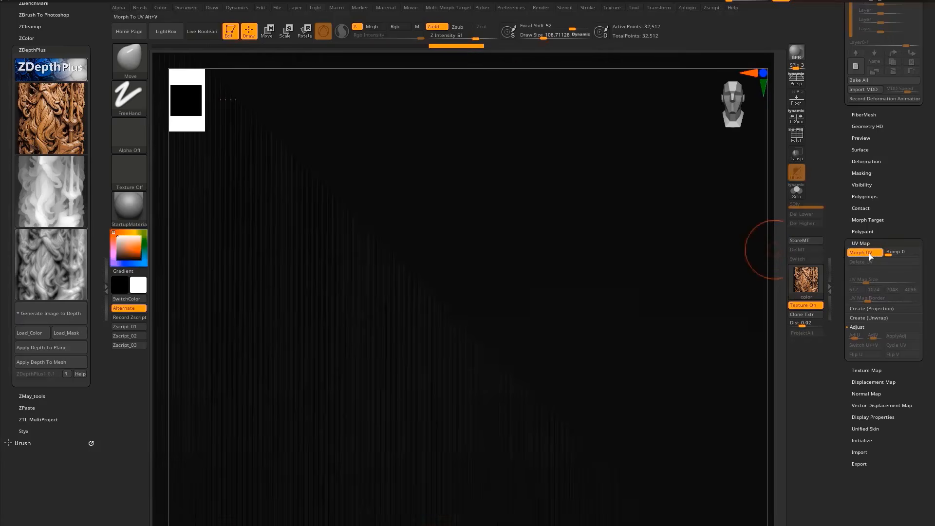
click(869, 254)
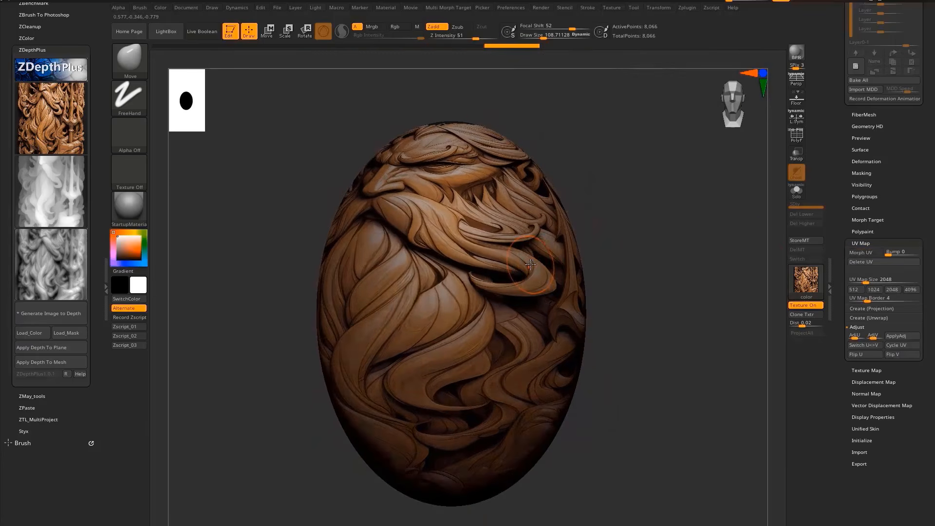
click(803, 305)
Divide the egg's geometry up to subdivision level 6 and go back to level 5
scroll(912, 209, up, 1)
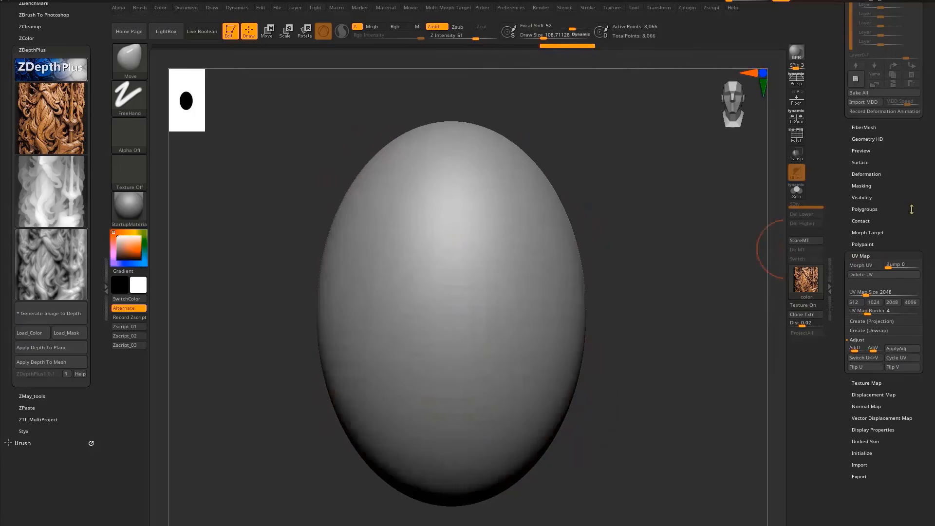
scroll(912, 210, up, 5)
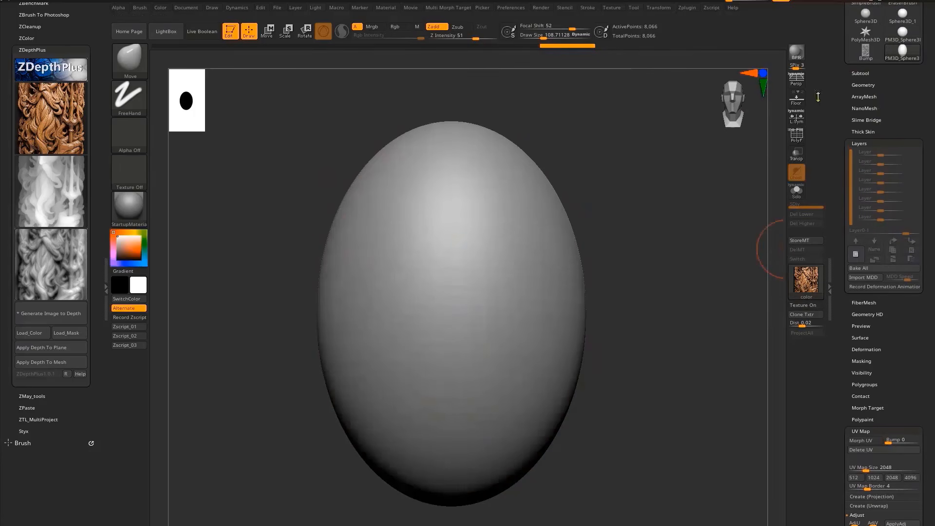
click(29, 365)
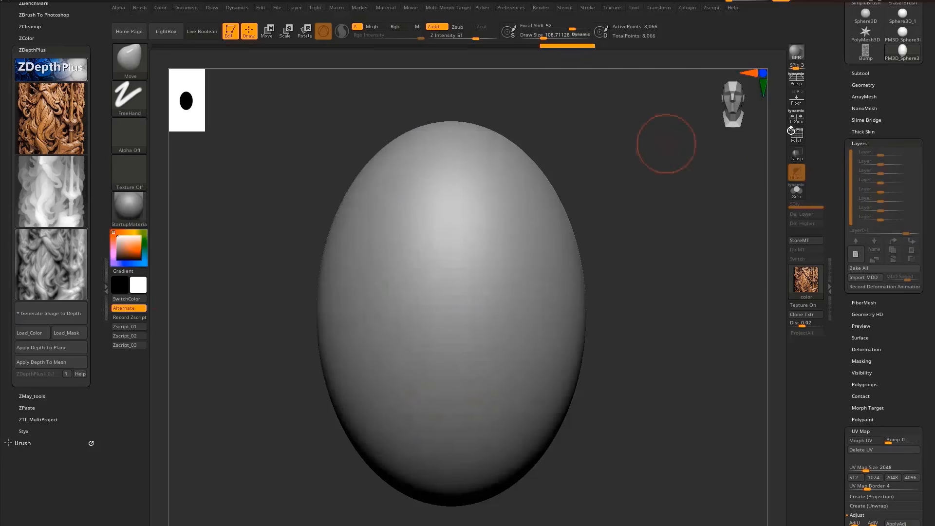
click(863, 85)
click(869, 125)
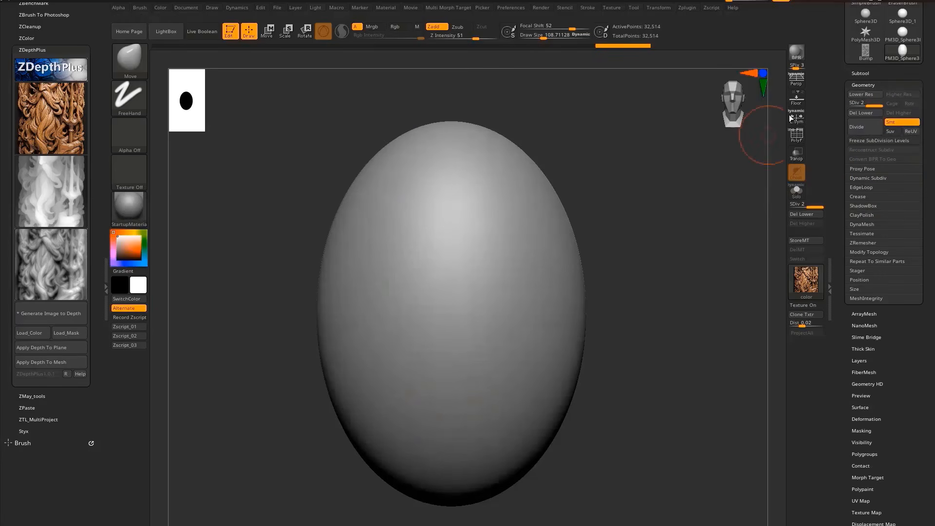
click(867, 128)
click(867, 127)
click(868, 127)
click(867, 129)
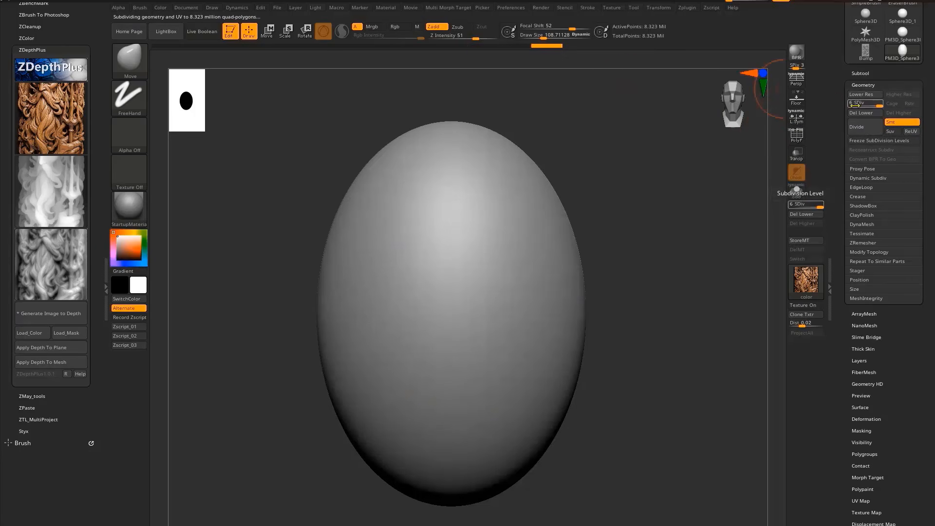
key(shift+d)
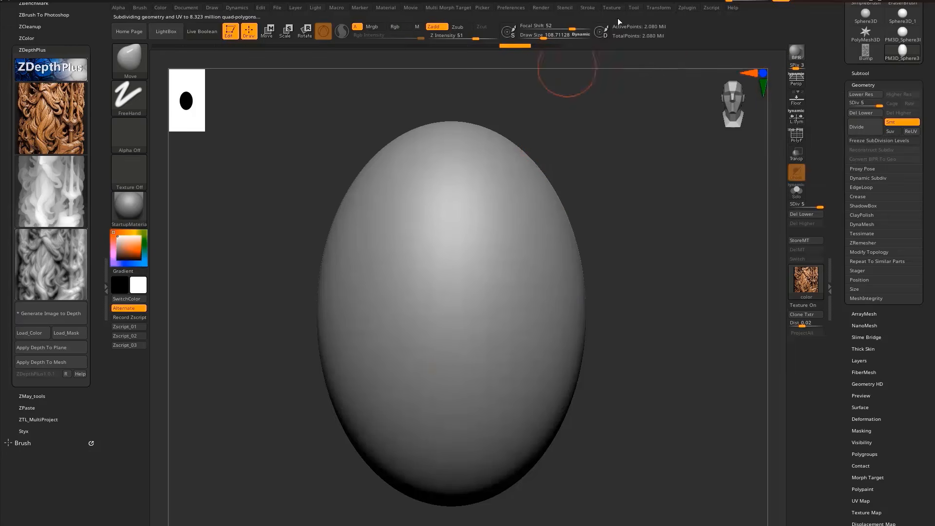
key(space)
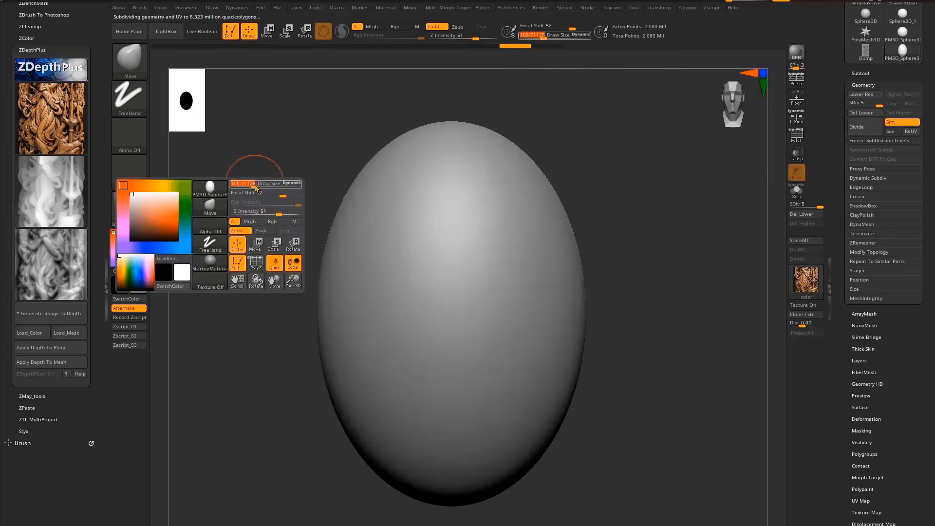
Apply the depth maps to the egg mesh using the mask, and turn off the texture to inspect the sculpted surface
click(35, 363)
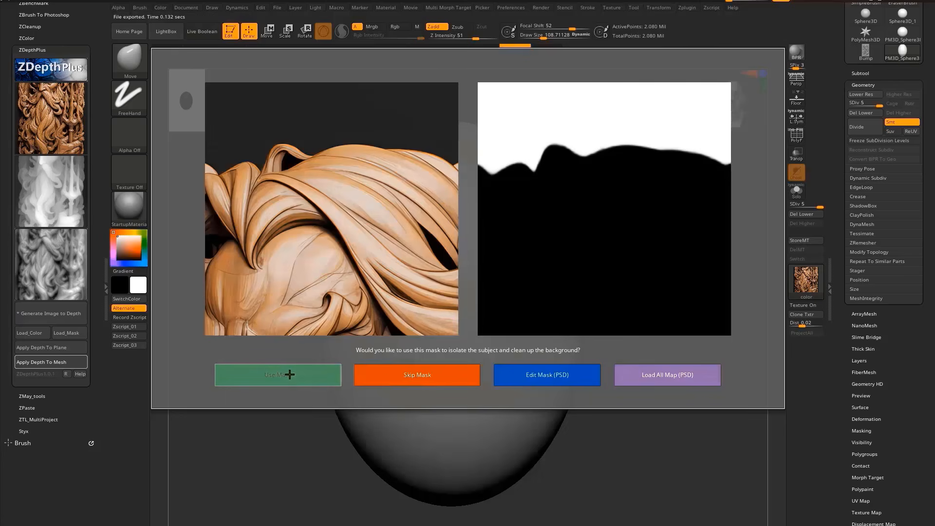
click(290, 375)
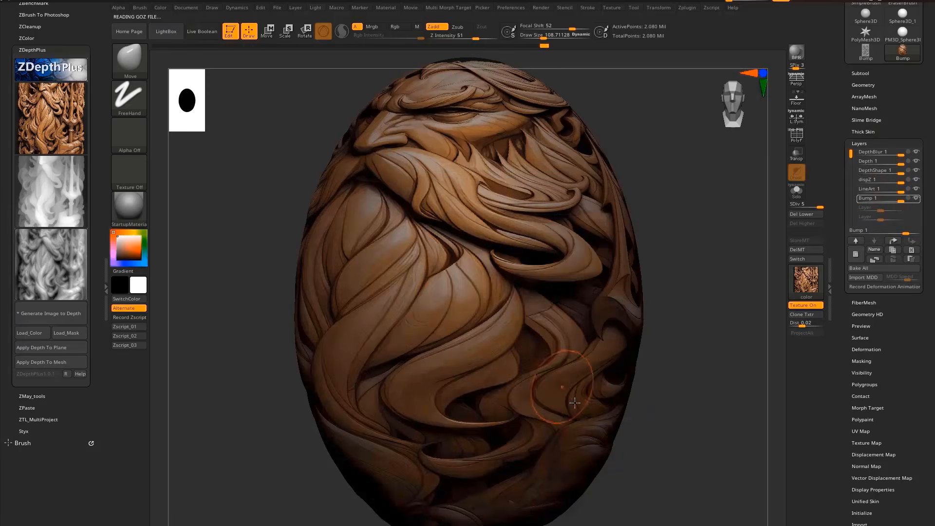
right_drag(560, 385, 782, 307)
click(794, 306)
mouse_move(587, 295)
alt+right_down()
mouse_move(545, 294)
mouse_move(646, 283)
alt+right_up()
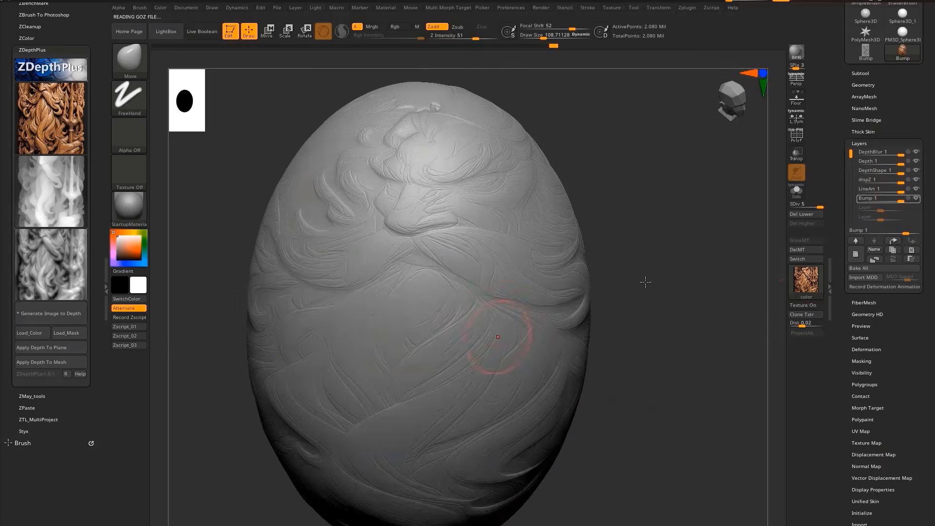
Hide all six depth layers on the egg, from Bump up to DepthBlur, leaving the smooth base shape
click(915, 198)
click(916, 189)
click(916, 180)
click(916, 171)
click(915, 162)
click(916, 152)
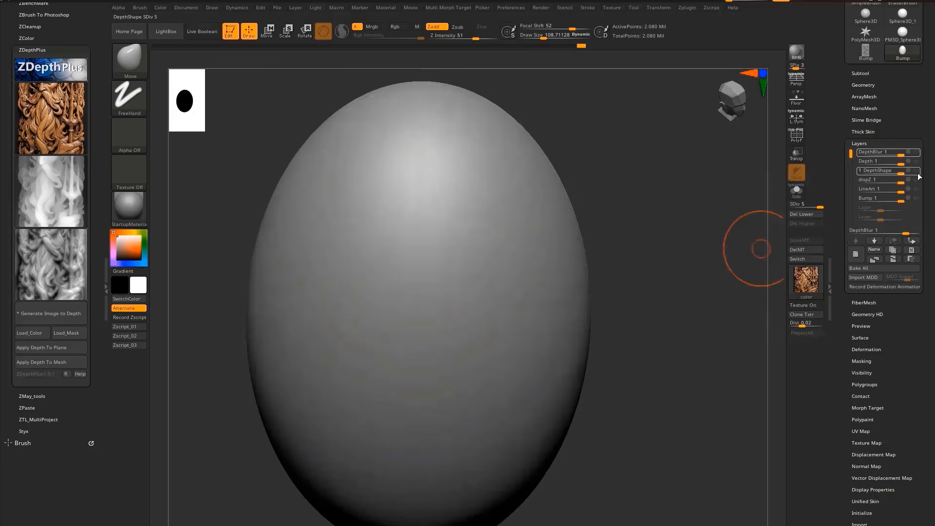
Show the DepthShape layer, raise its intensity to the maximum, then duplicate it and merge the copies to strengthen the relief
click(916, 171)
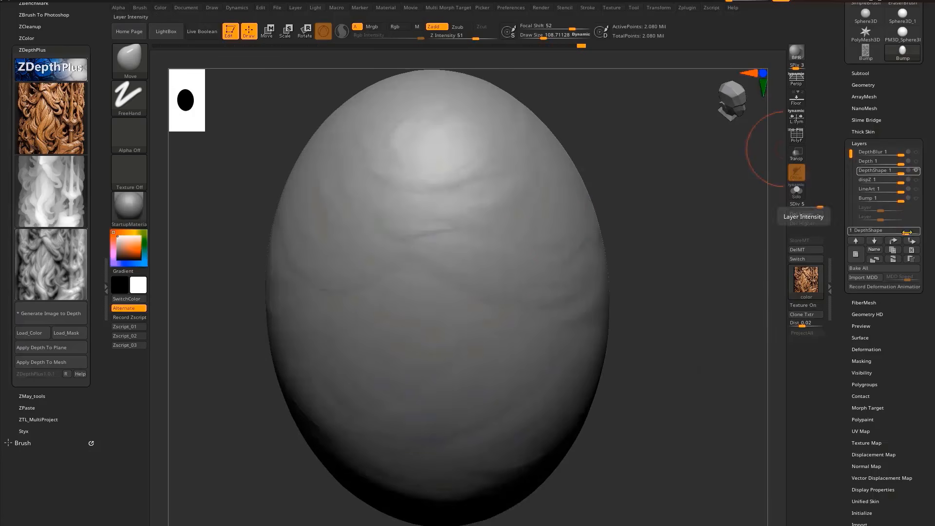
drag(906, 231, 925, 231)
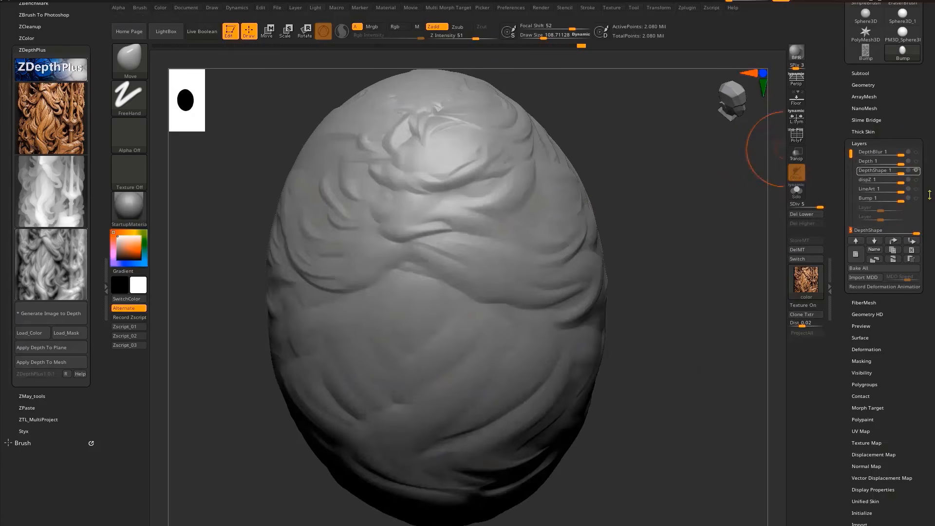
click(892, 250)
click(894, 258)
click(917, 171)
click(917, 171)
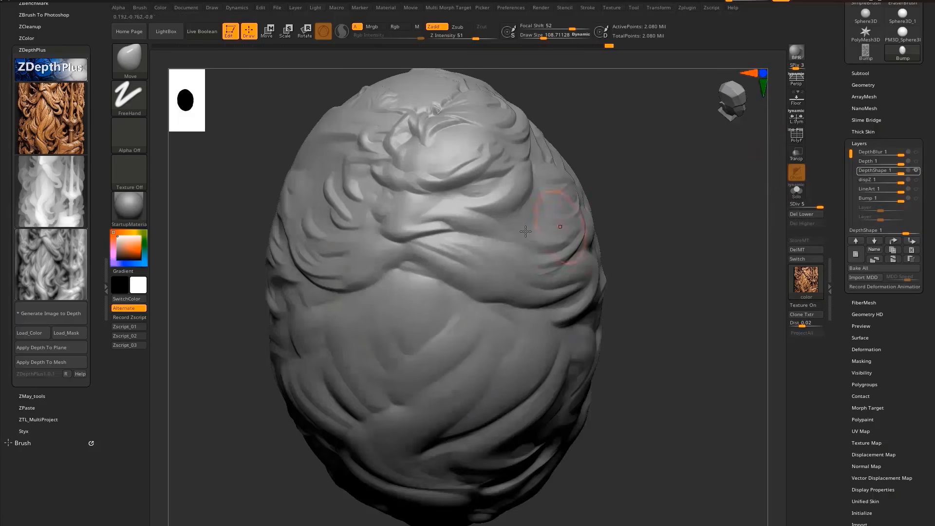
Show the dispZ layer at intensity 5, duplicate it twice and merge the copies back into one layer
mouse_move(557, 219)
right_down()
mouse_move(769, 222)
mouse_move(927, 253)
right_up()
click(916, 180)
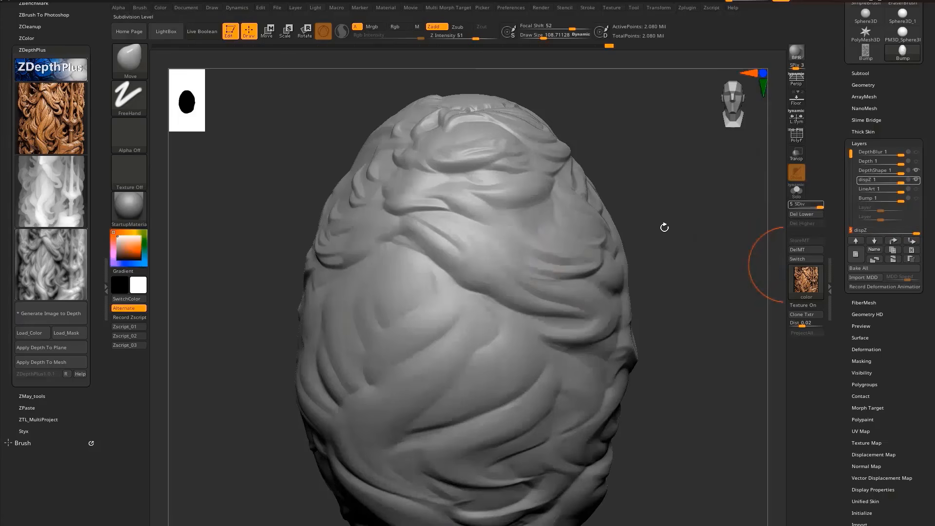
mouse_move(919, 181)
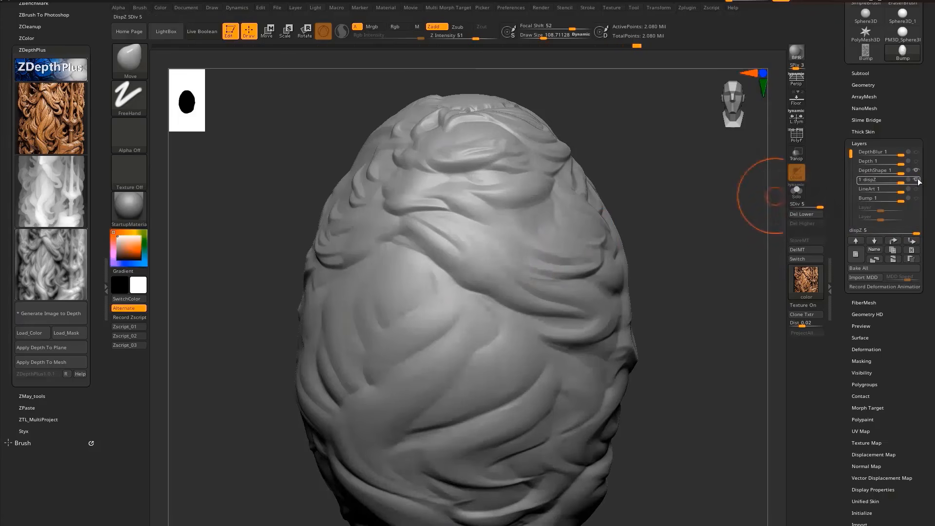
click(894, 250)
click(895, 251)
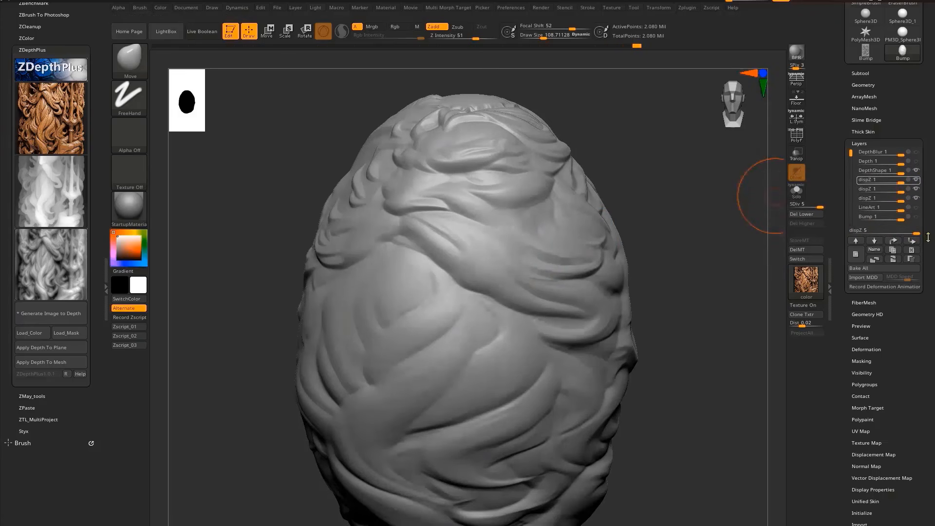
click(893, 260)
click(893, 259)
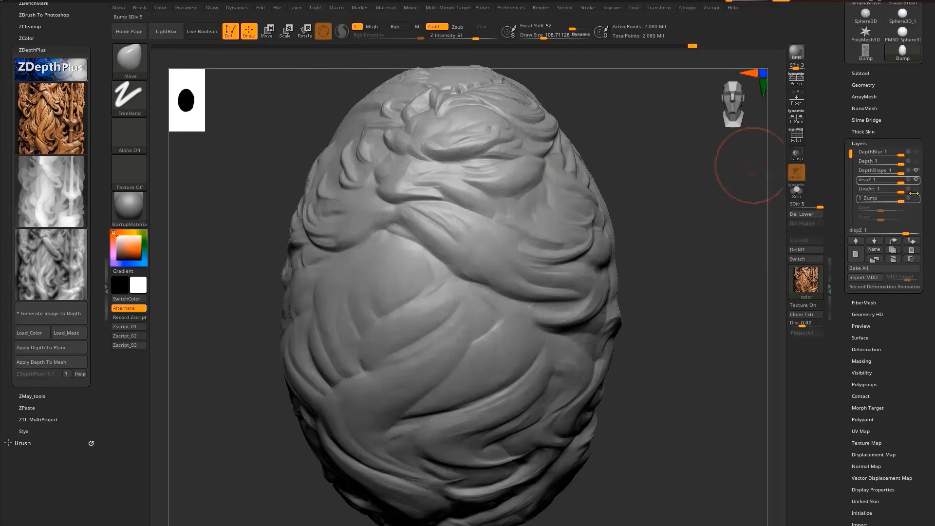
Show the LineArt, Bump, Depth and DepthBlur layers on top of the strengthened relief
click(915, 190)
click(915, 197)
click(916, 161)
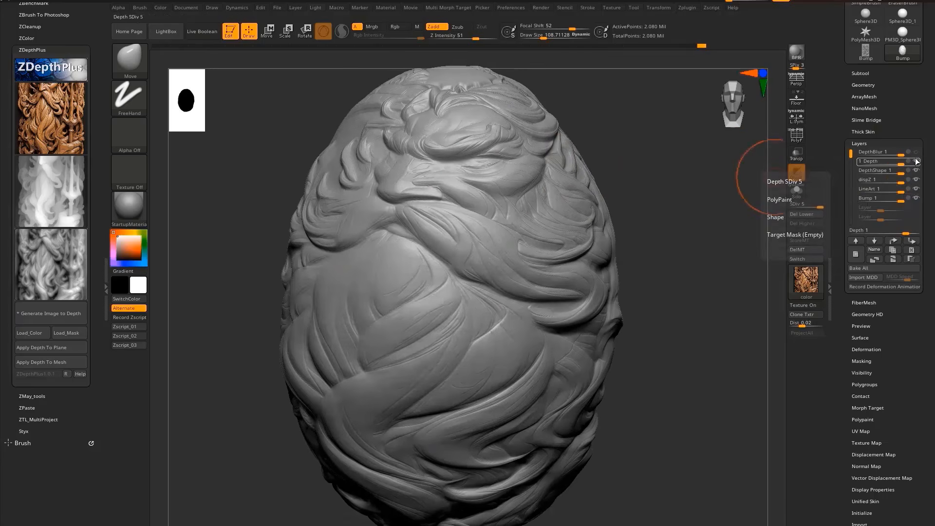
click(916, 151)
Examine the layered relief around the egg, switching the color texture on and back off
right_drag(535, 217, 443, 136)
right_drag(468, 247, 647, 292)
click(810, 306)
click(810, 306)
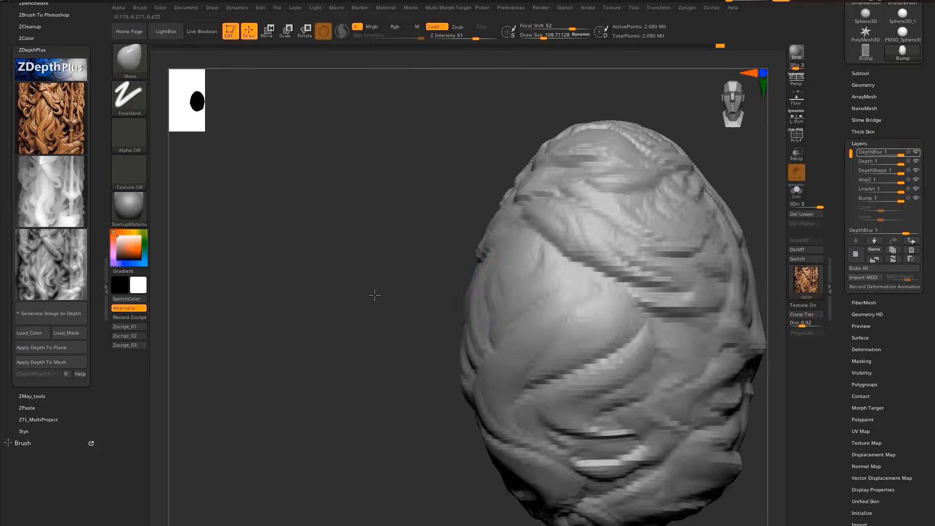